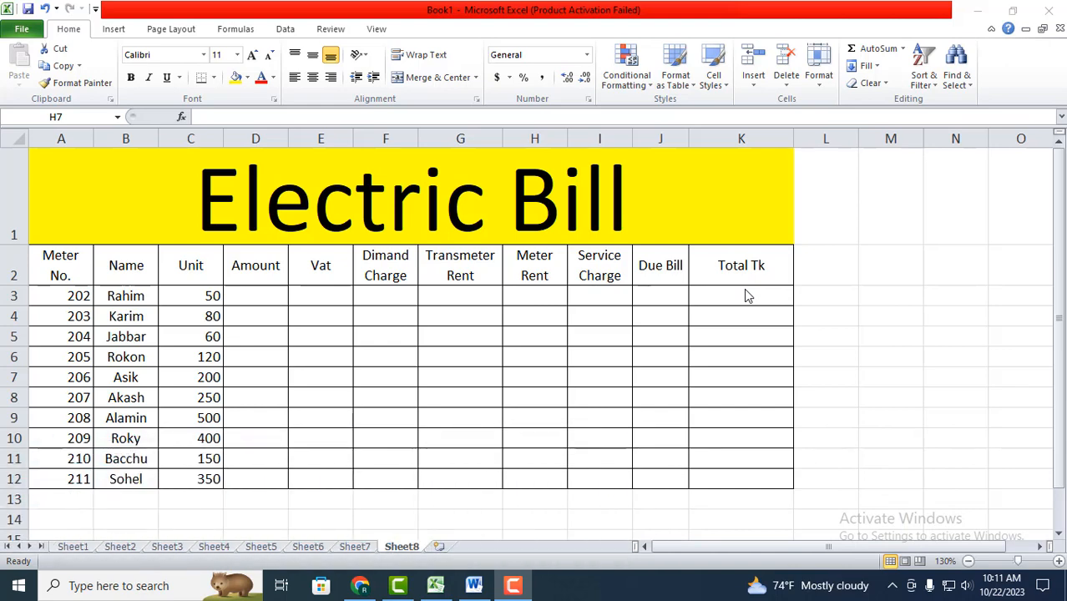
- Select Amount cell D3 and check the per-unit rates and charges in the Word document before returning to the Excel sheet
{"action": "left_click", "coordinate": [265, 296]}
{"action": "left_click", "coordinate": [267, 295]}
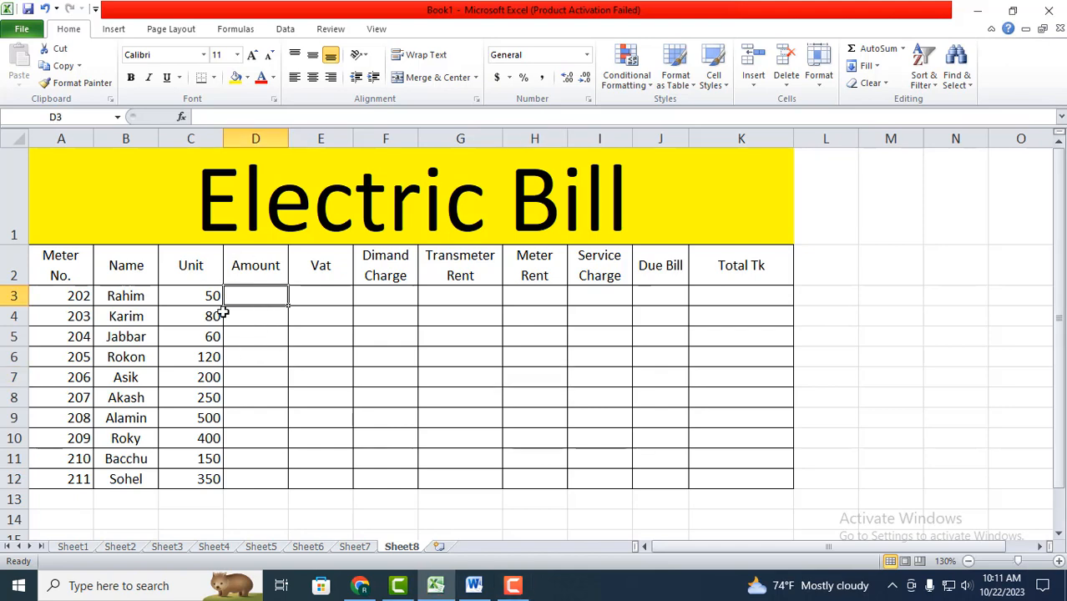
{"action": "left_click", "coordinate": [475, 587]}
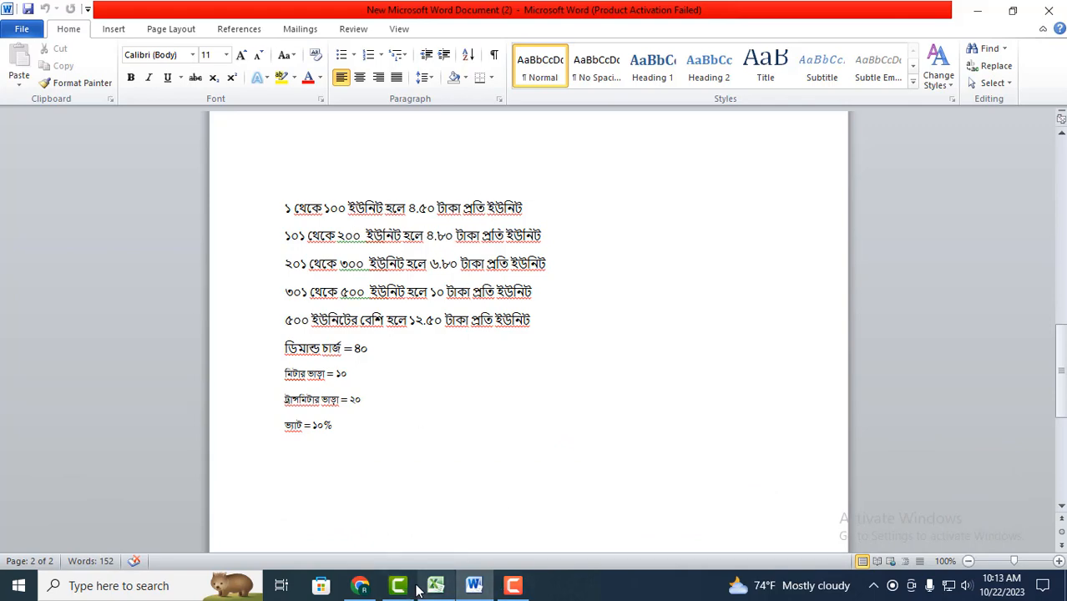
{"action": "left_click", "coordinate": [444, 590]}
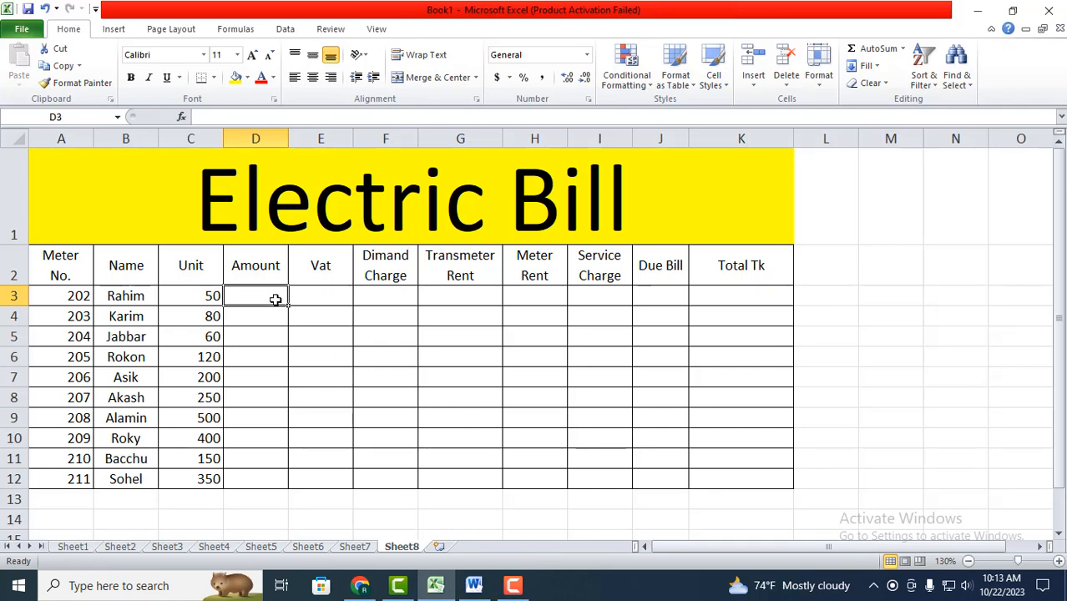
- Start a formula in D3 with an IF that multiplies C3 by 4.50 when C3<=100
{"action": "type", "text": "="}
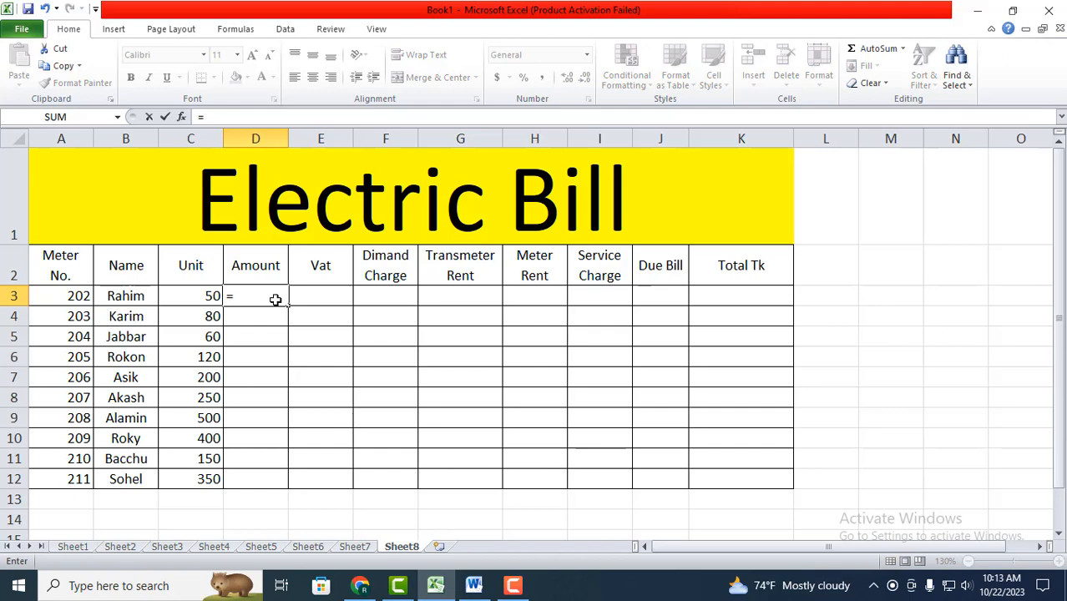
{"action": "type", "text": "if"}
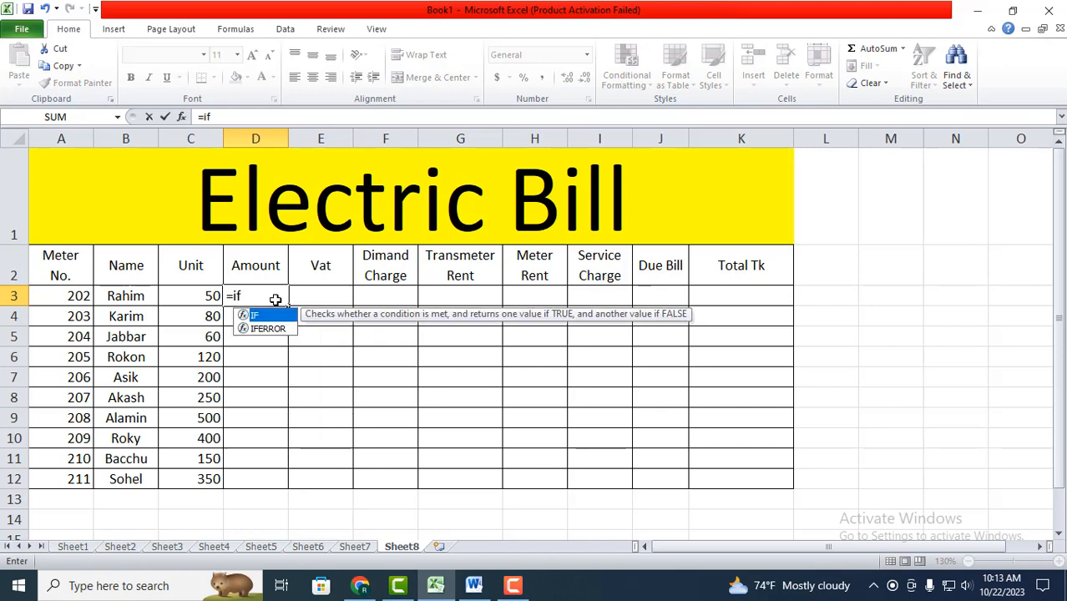
{"action": "type", "text": "("}
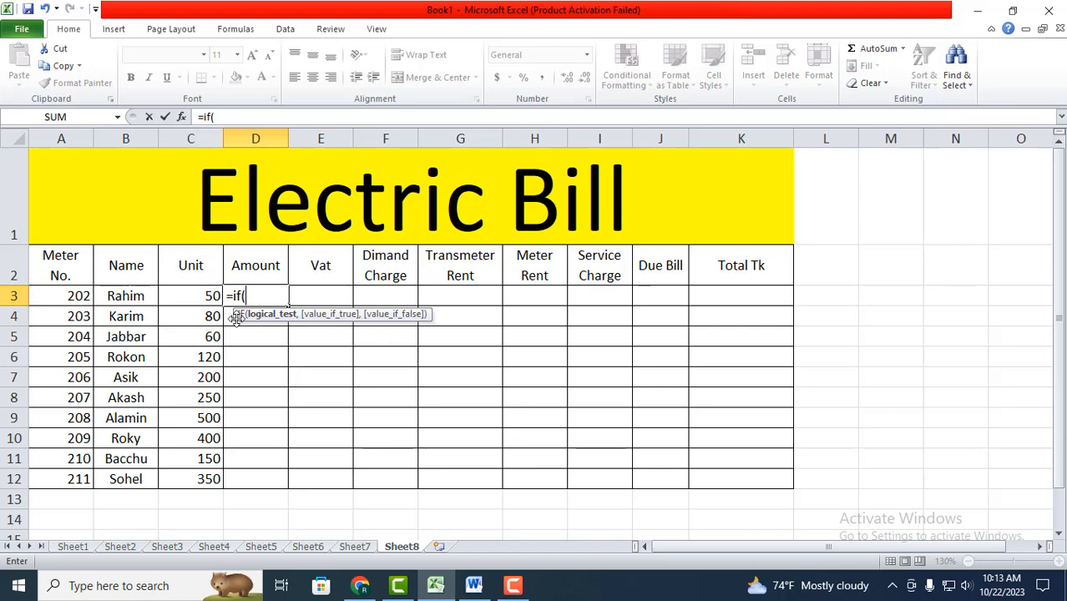
{"action": "type", "text": "c3<=100"}
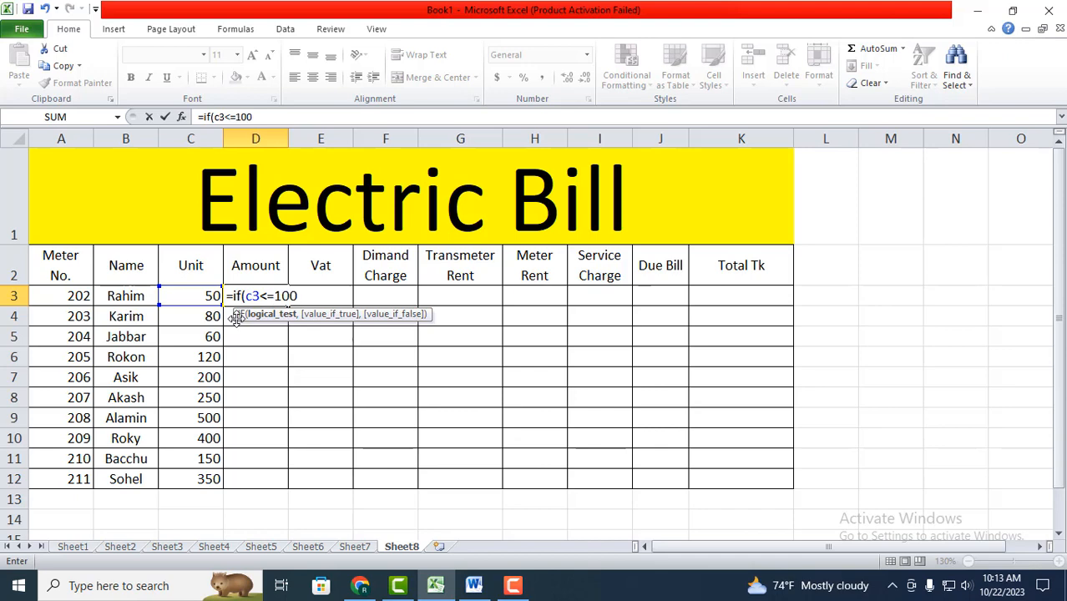
{"action": "type", "text": ","}
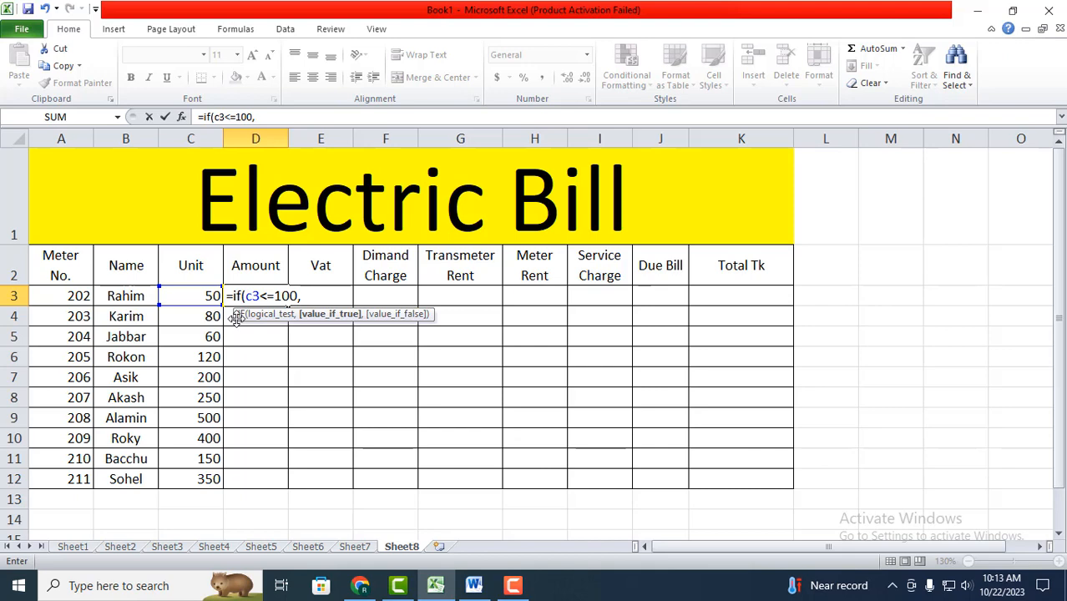
{"action": "type", "text": "c"}
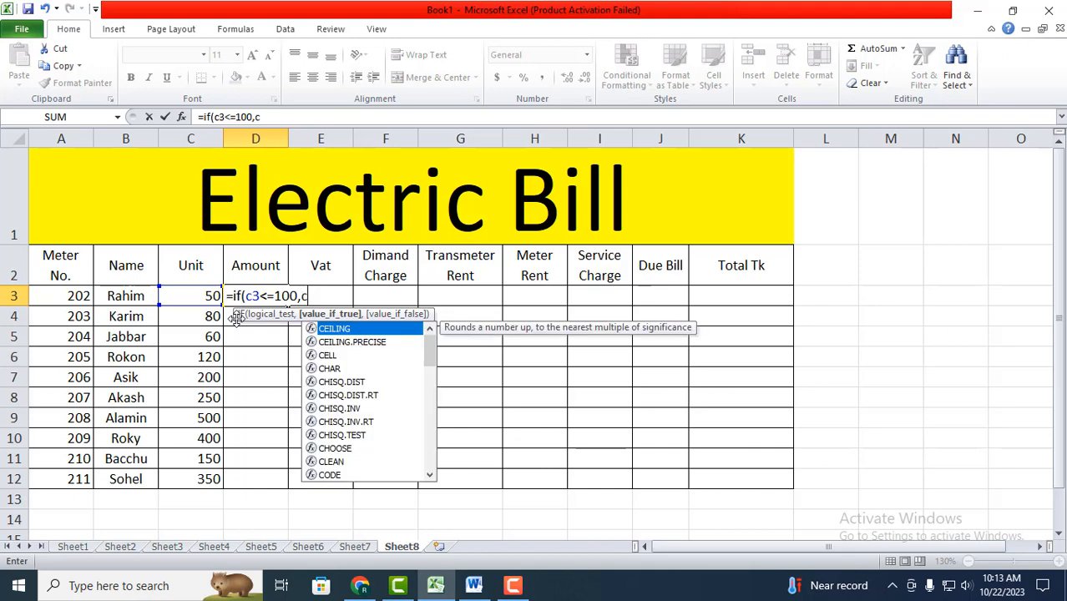
{"action": "type", "text": "3"}
{"action": "type", "text": "*"}
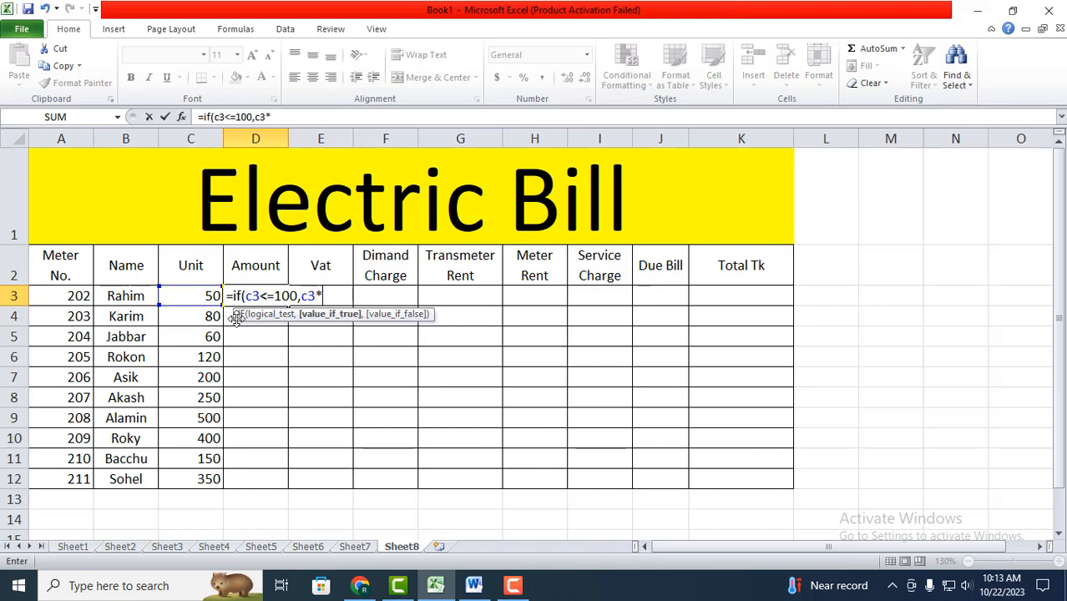
{"action": "type", "text": "4.50"}
- Add a second nested IF to the D3 formula that returns C3*4.80 when C3<=200
{"action": "type", "text": ","}
{"action": "type", "text": "if"}
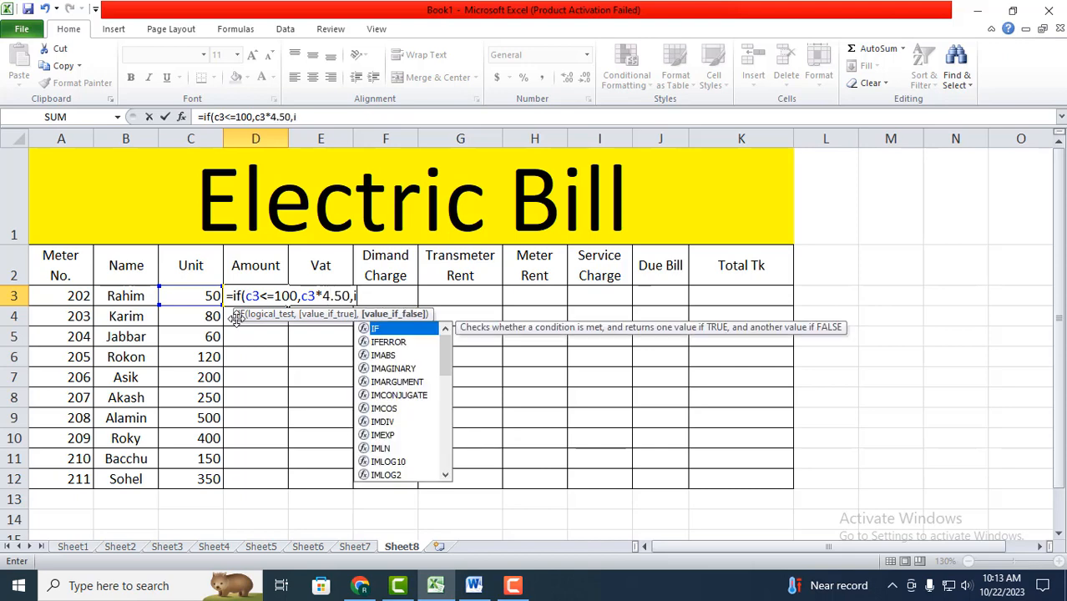
{"action": "type", "text": "("}
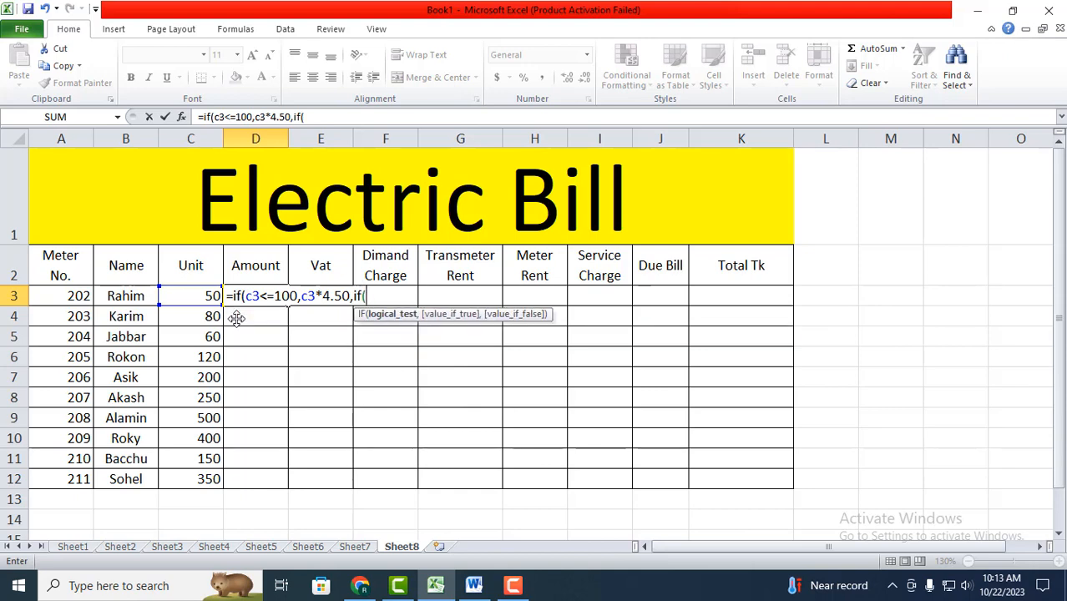
{"action": "type", "text": "c3<=200"}
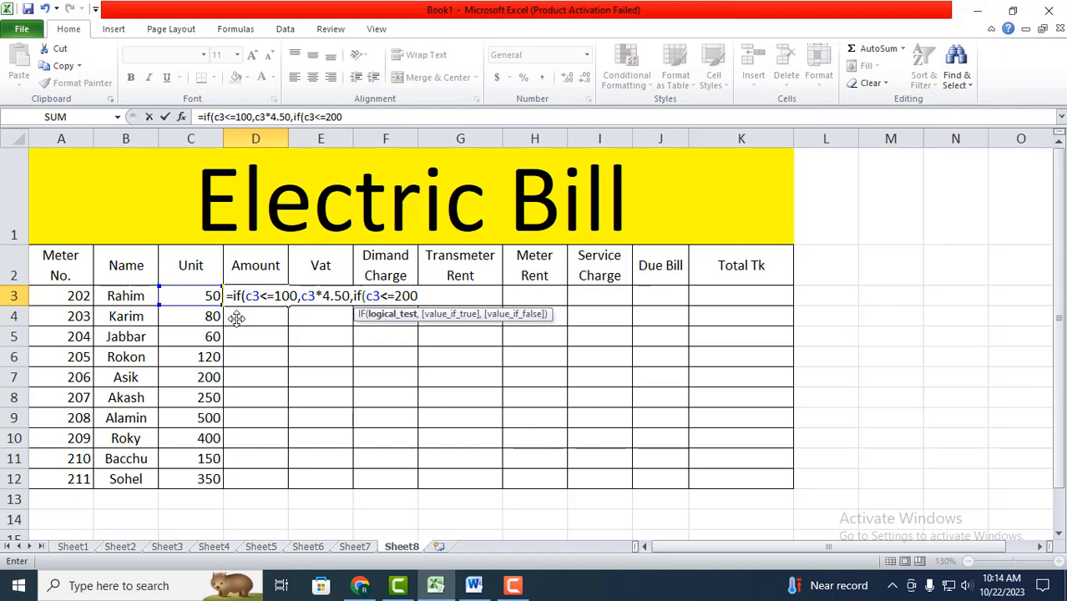
{"action": "type", "text": ",c"}
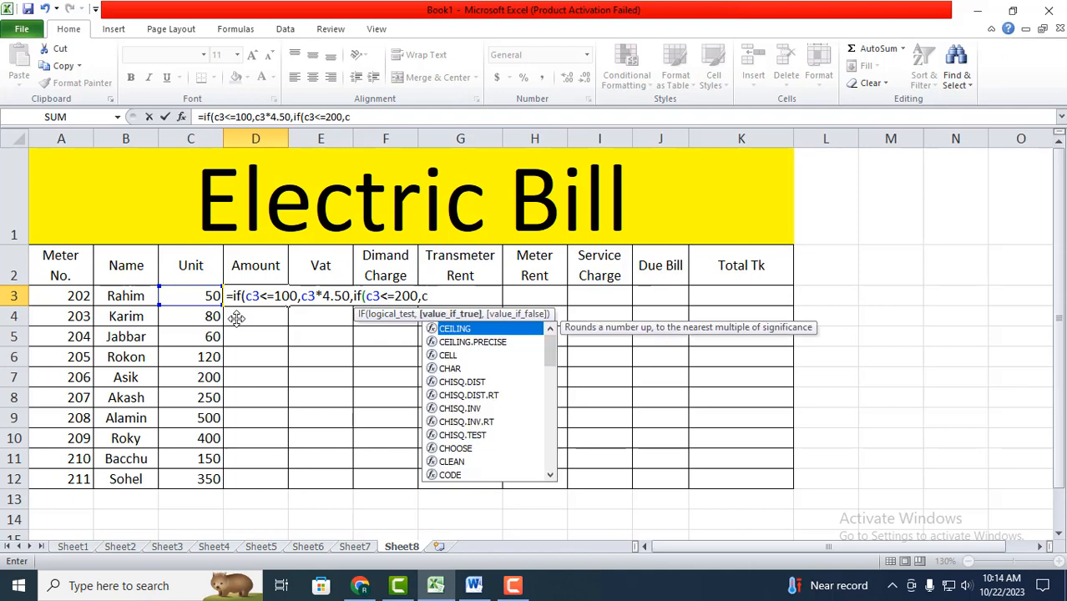
{"action": "type", "text": "*"}
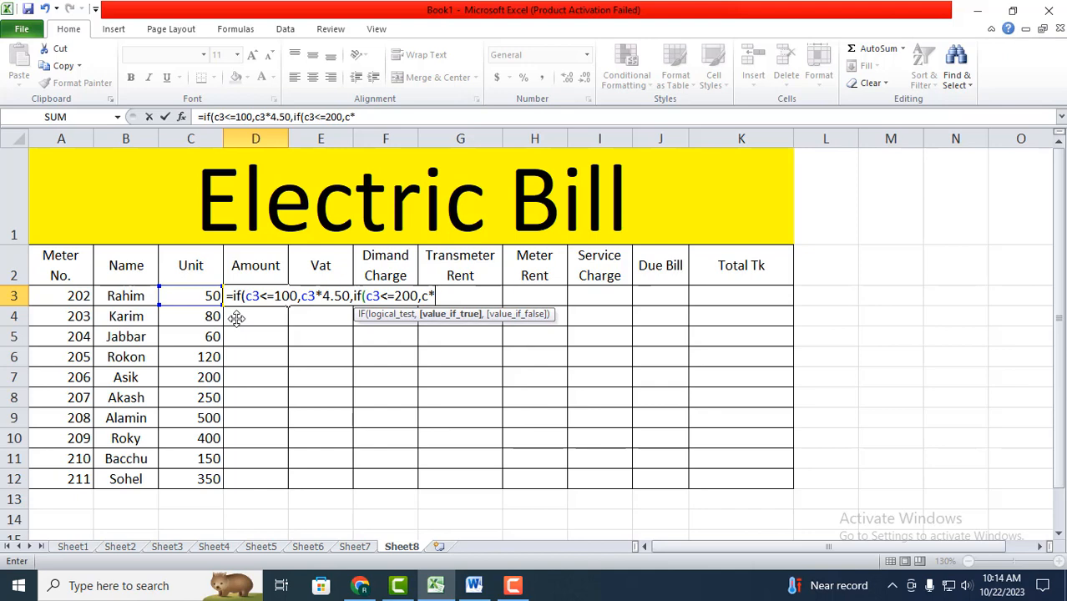
{"action": "key", "text": "BackSpace"}
{"action": "type", "text": "3*"}
{"action": "type", "text": "4.80"}
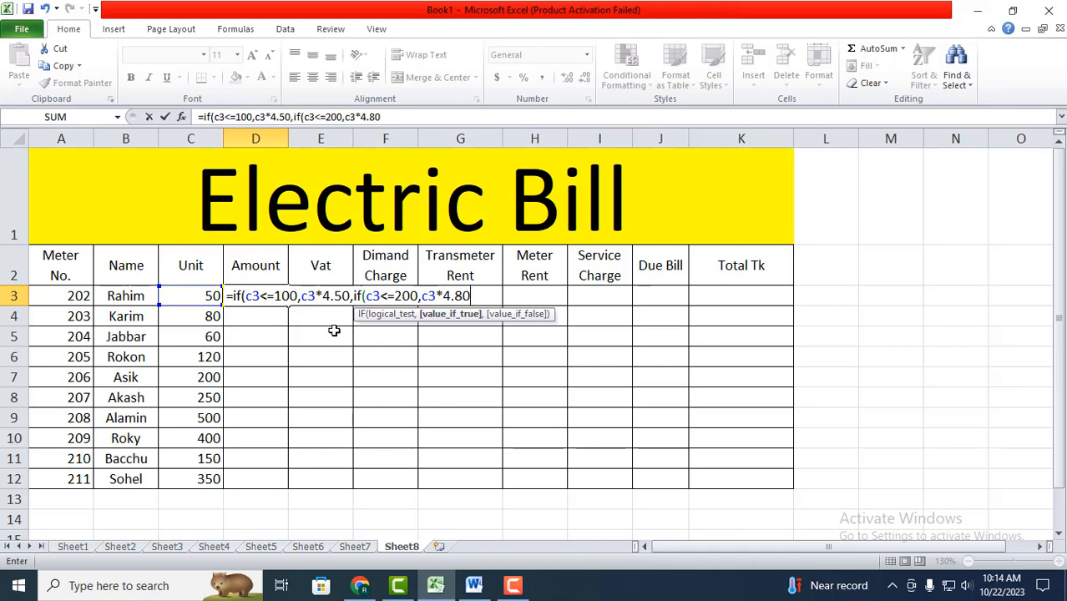
- Check the rates in Word and add a third nested IF to the D3 formula returning C3*6.80 when C3<=300
{"action": "left_click", "coordinate": [472, 587]}
{"action": "type", "text": ","}
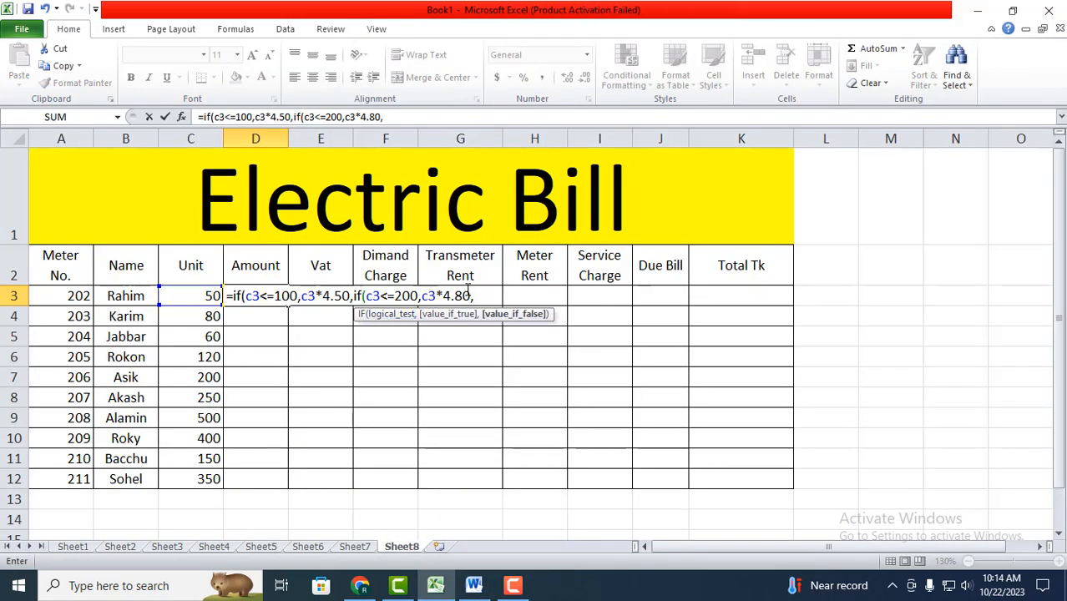
{"action": "type", "text": "if"}
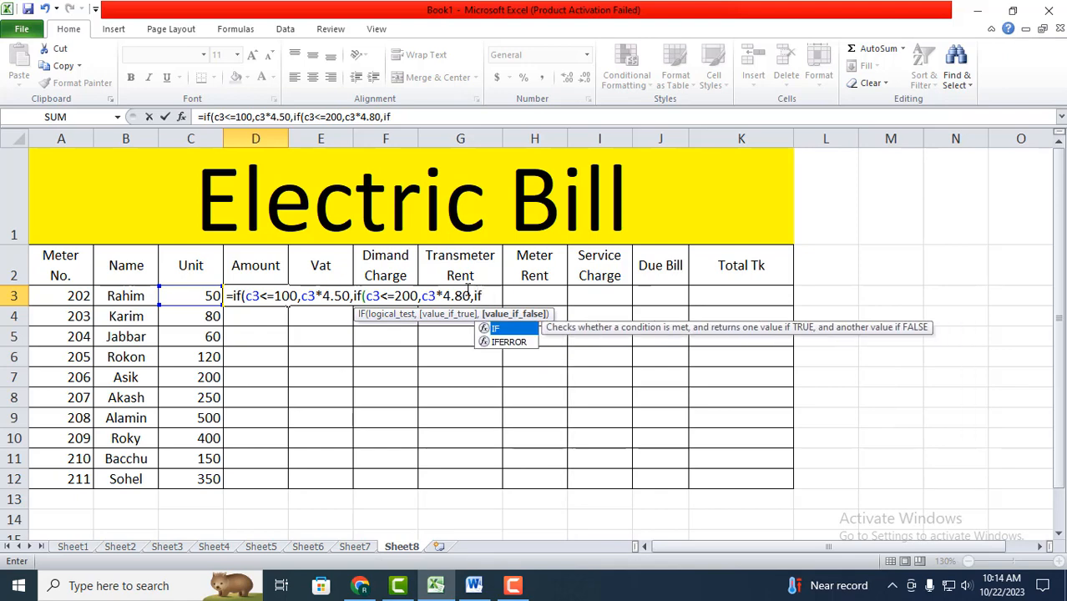
{"action": "type", "text": "("}
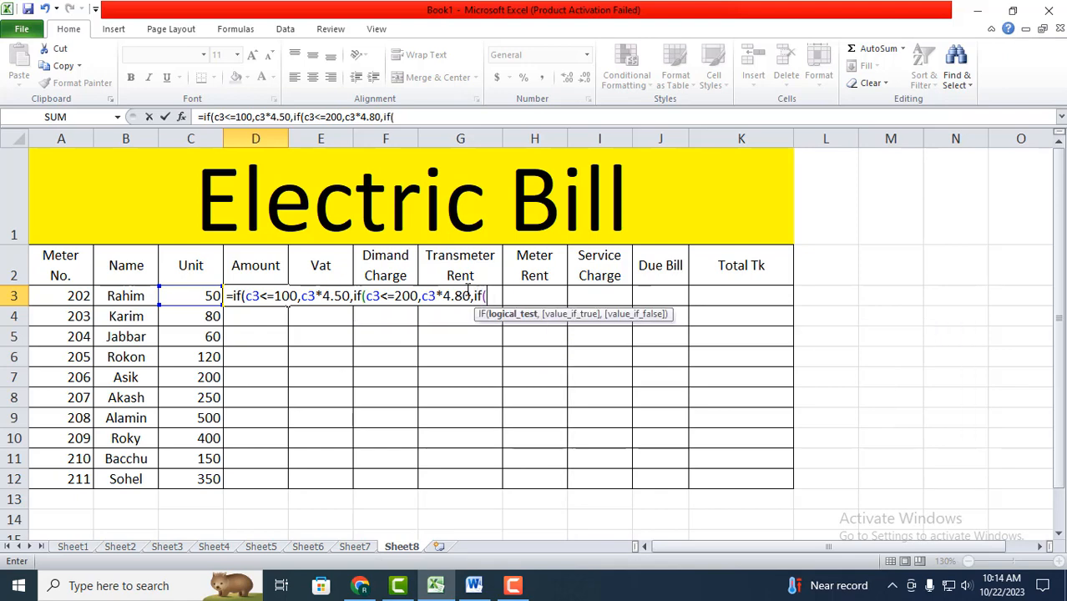
{"action": "type", "text": "c3<="}
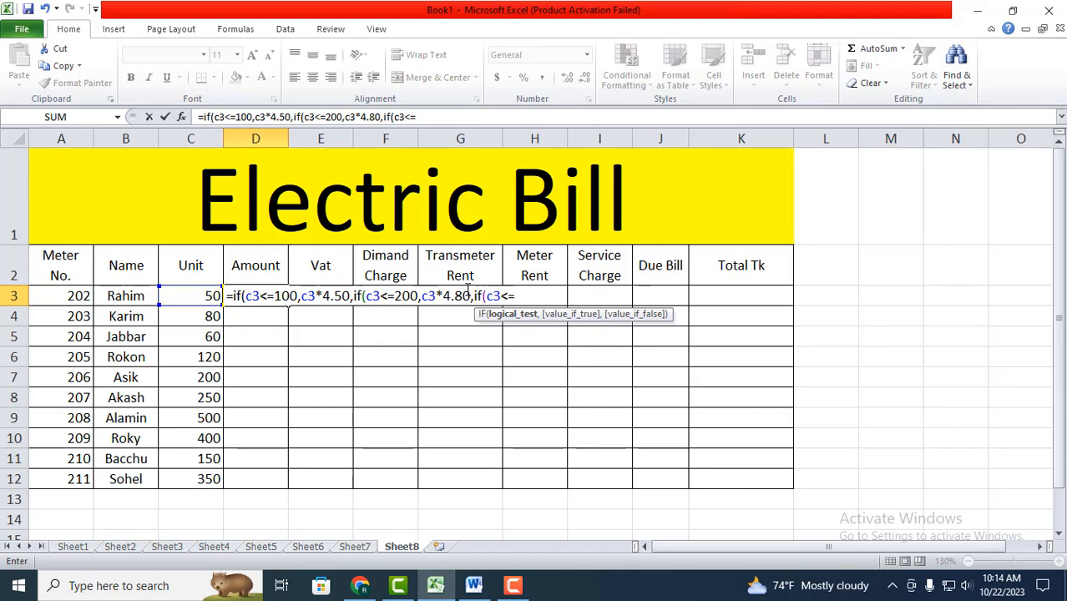
{"action": "type", "text": "300,3"}
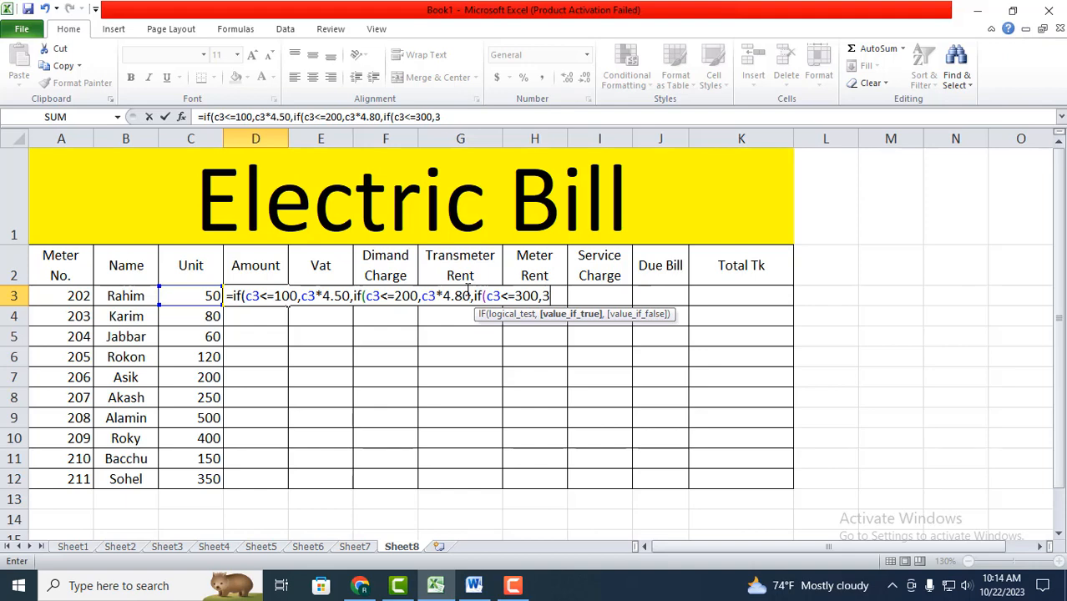
{"action": "key", "text": "BackSpace"}
{"action": "type", "text": "c3*680"}
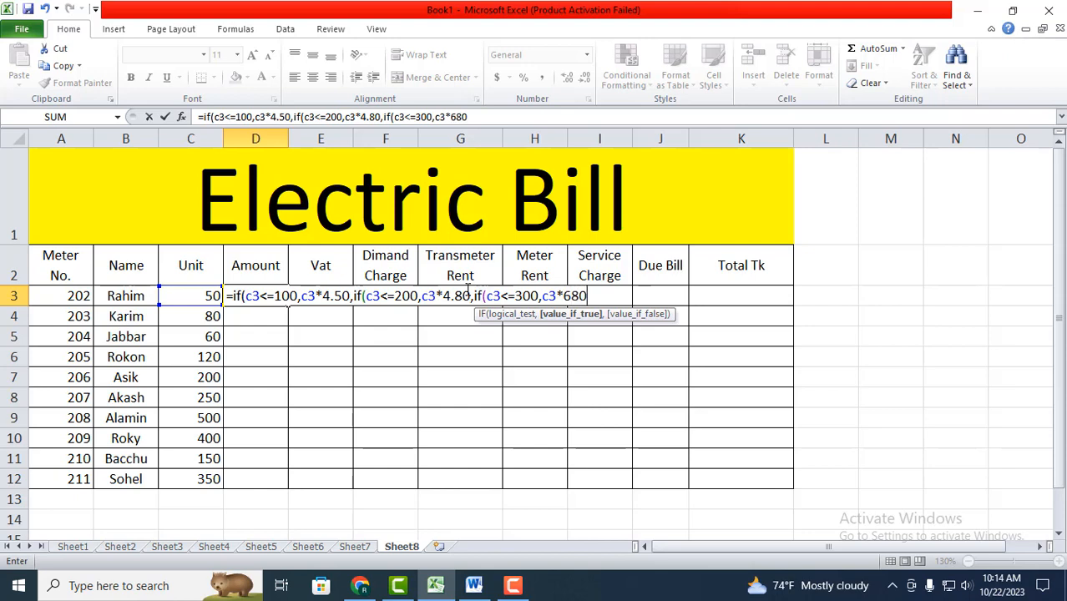
{"action": "key", "text": "BackSpace"}
{"action": "key", "text": "BackSpace"}
{"action": "type", "text": ".80,"}
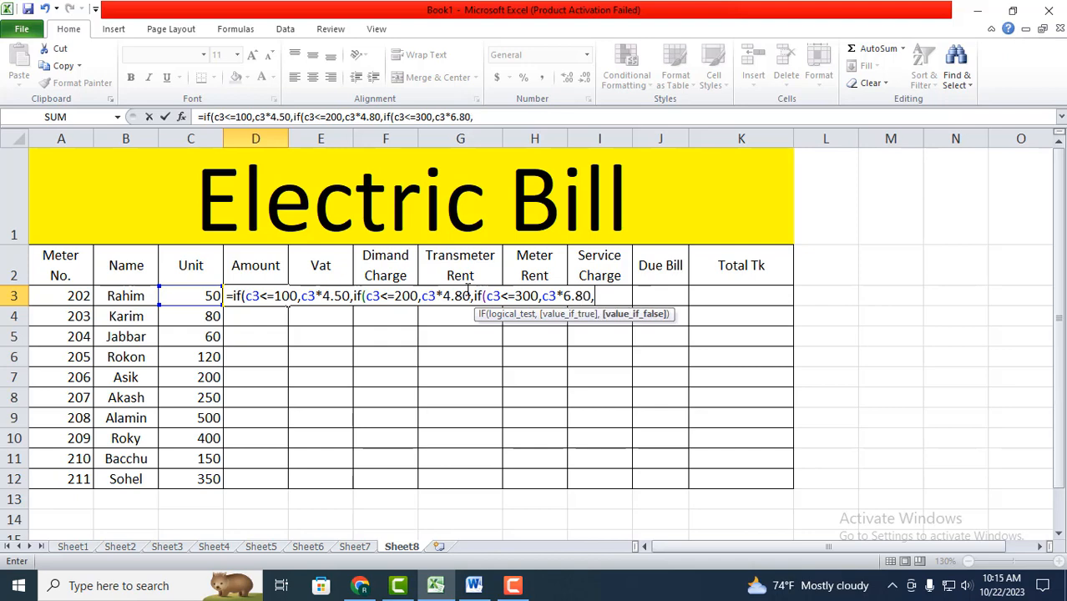
- Add a fourth nested IF to the D3 formula that returns C3*10 when C3<=500, checking the rate in Word
{"action": "type", "text": "if"}
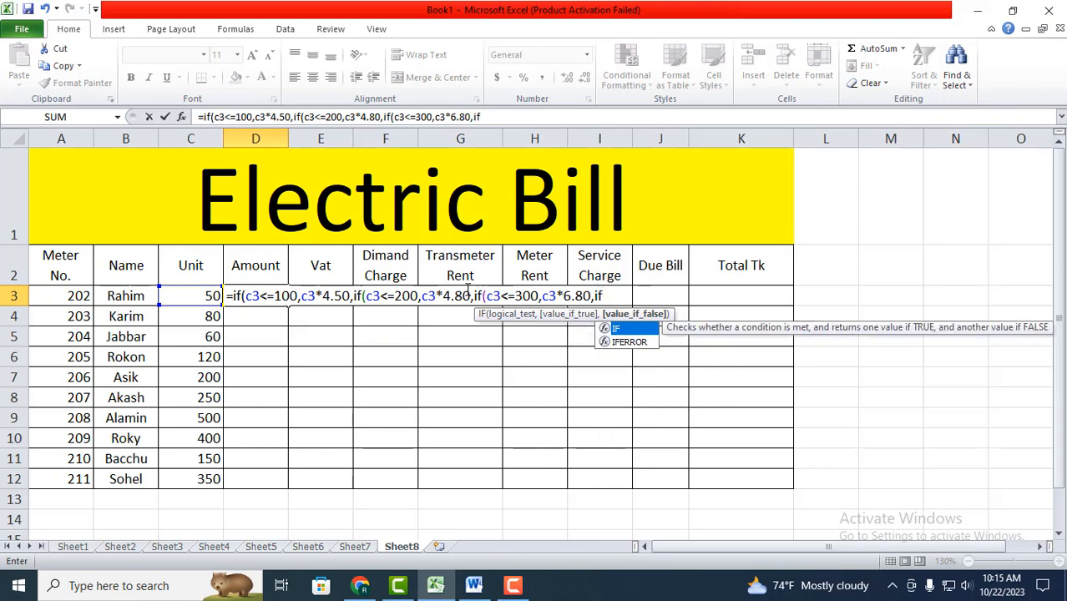
{"action": "type", "text": "("}
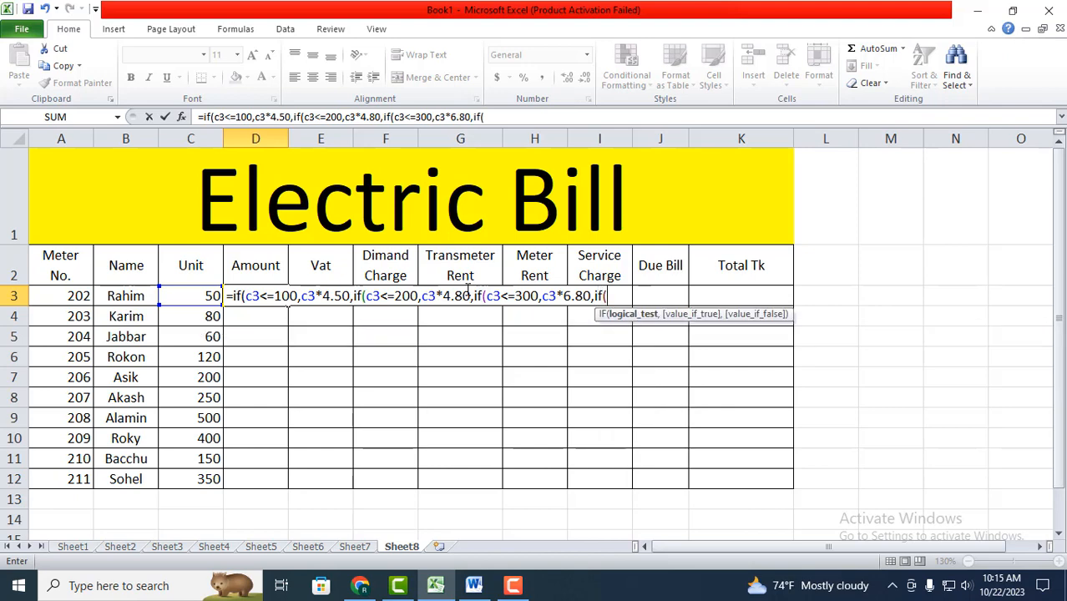
{"action": "type", "text": "c3"}
{"action": "type", "text": "<=500"}
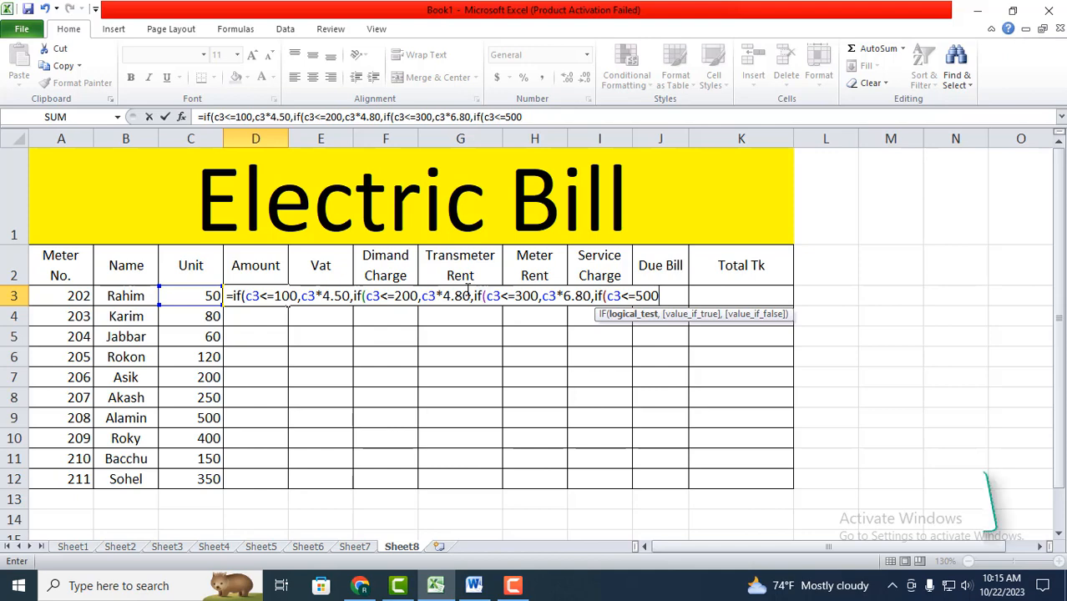
{"action": "type", "text": ",c3"}
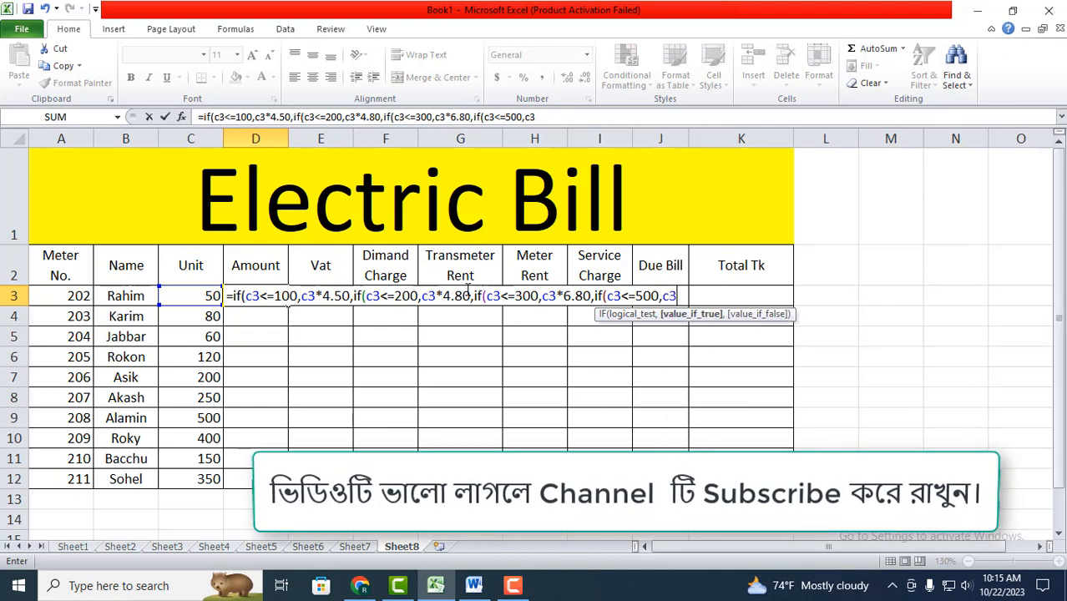
{"action": "type", "text": "*"}
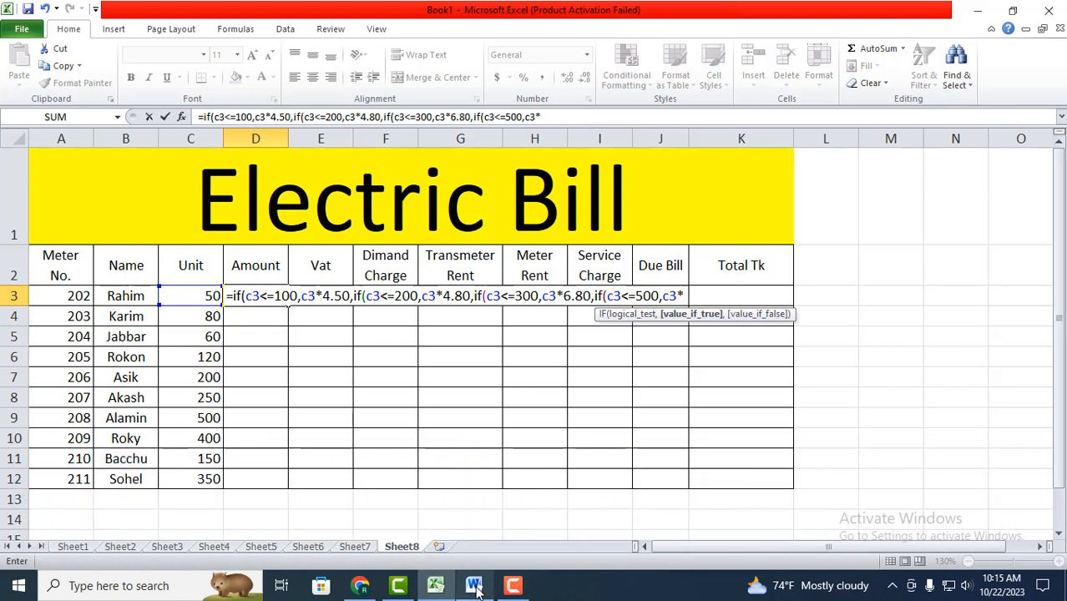
{"action": "mouse_move", "coordinate": [476, 589]}
{"action": "mouse_move", "coordinate": [481, 541]}
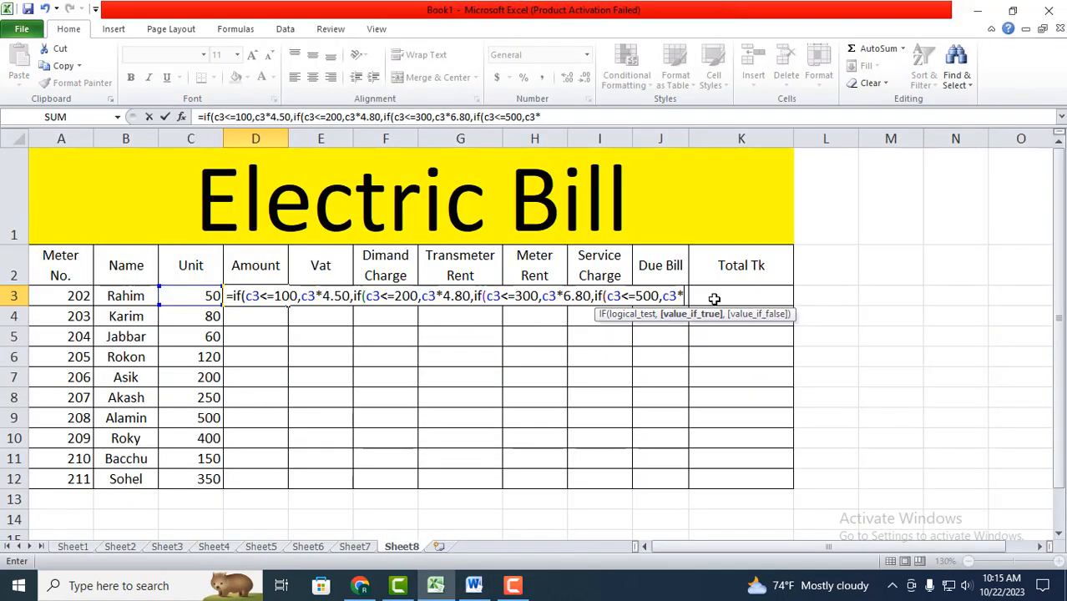
{"action": "type", "text": "10"}
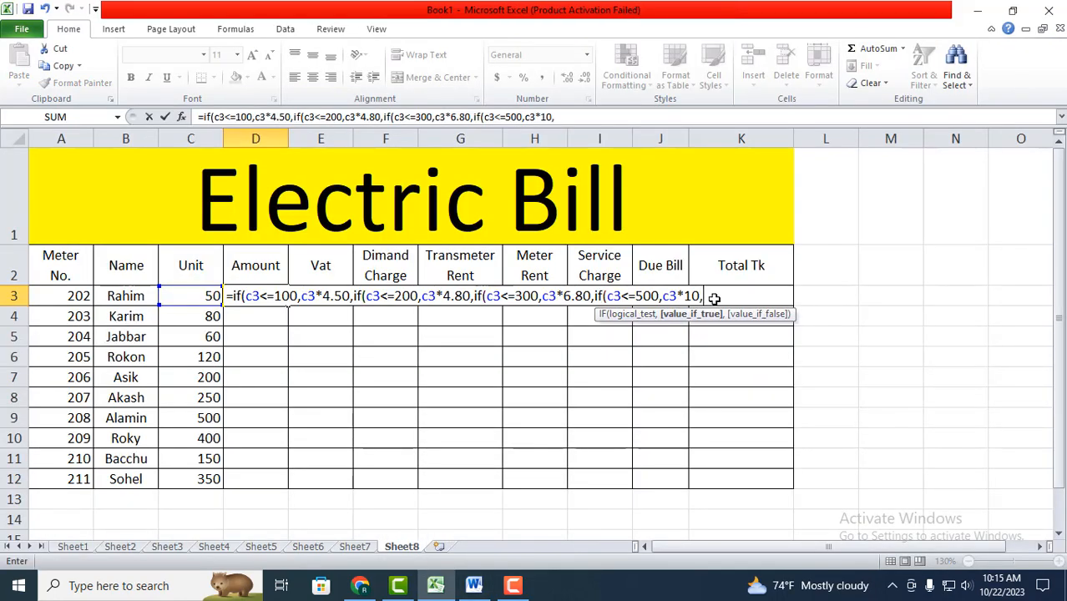
- Finish the D3 formula with a fifth nested IF returning C3*12.50 when C3>500, and fill it down the Amount column to D12
{"action": "type", "text": ",if"}
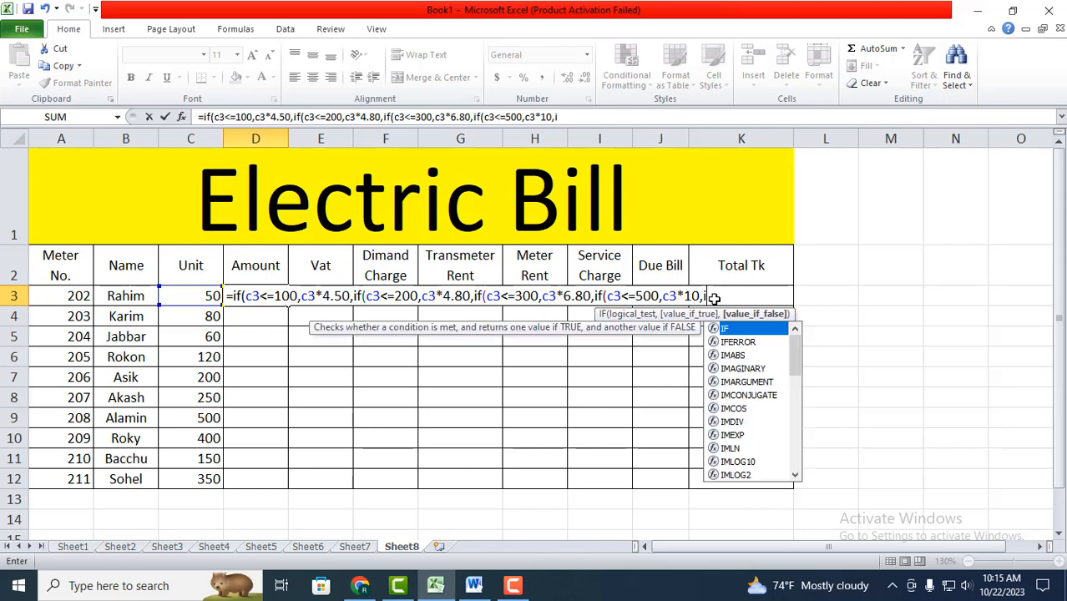
{"action": "type", "text": "("}
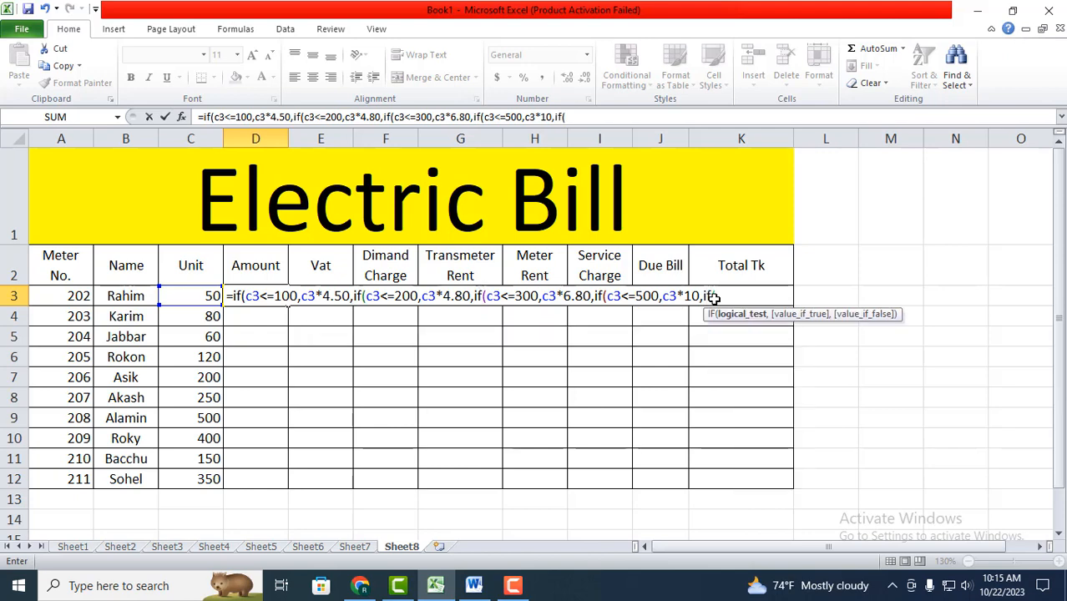
{"action": "type", "text": "c"}
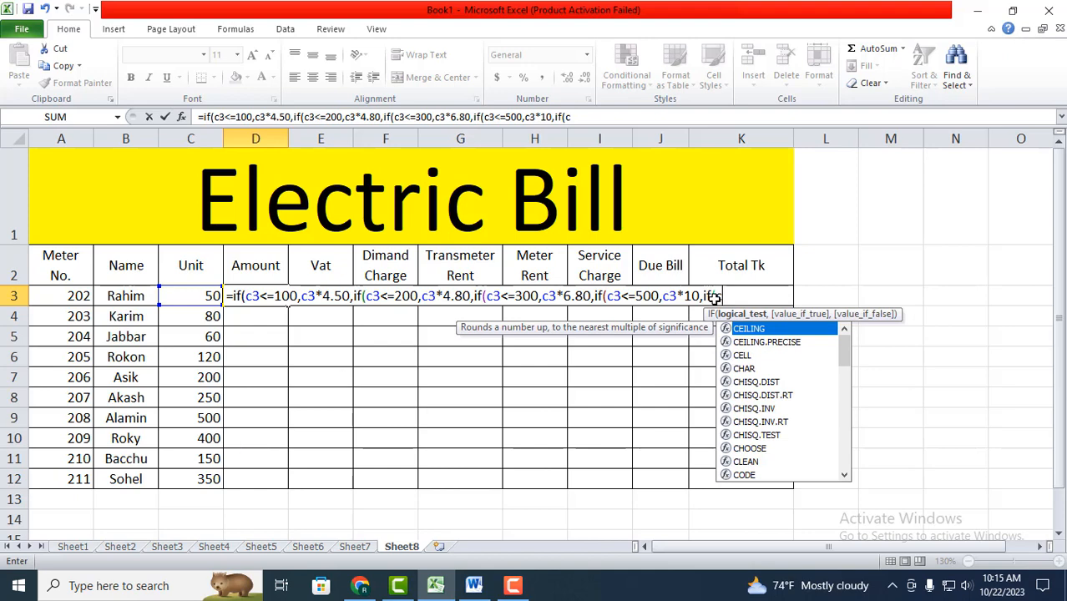
{"action": "type", "text": "3"}
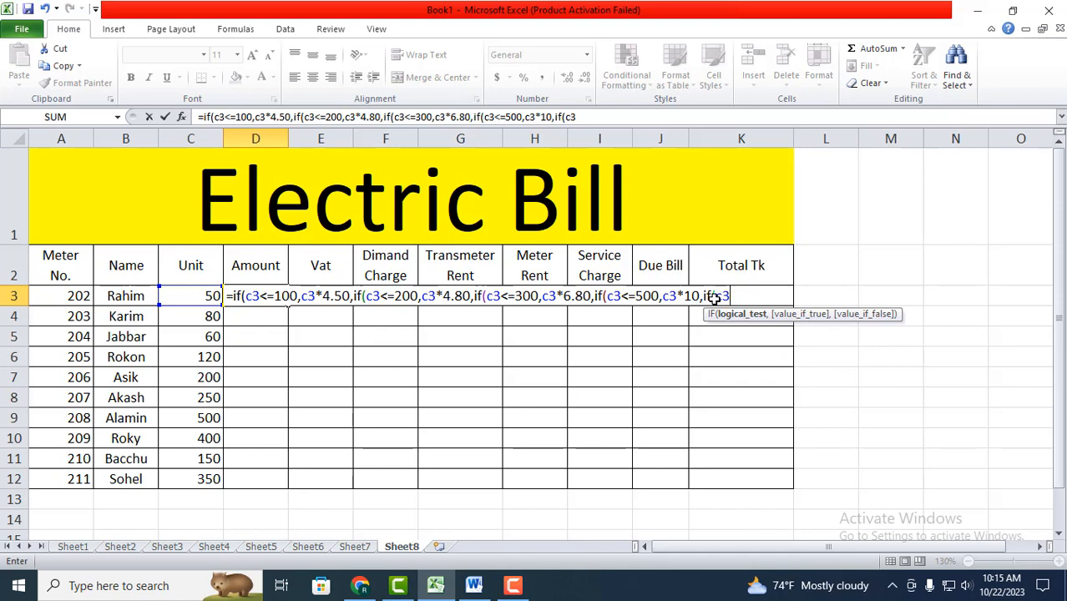
{"action": "type", "text": ">500,c3"}
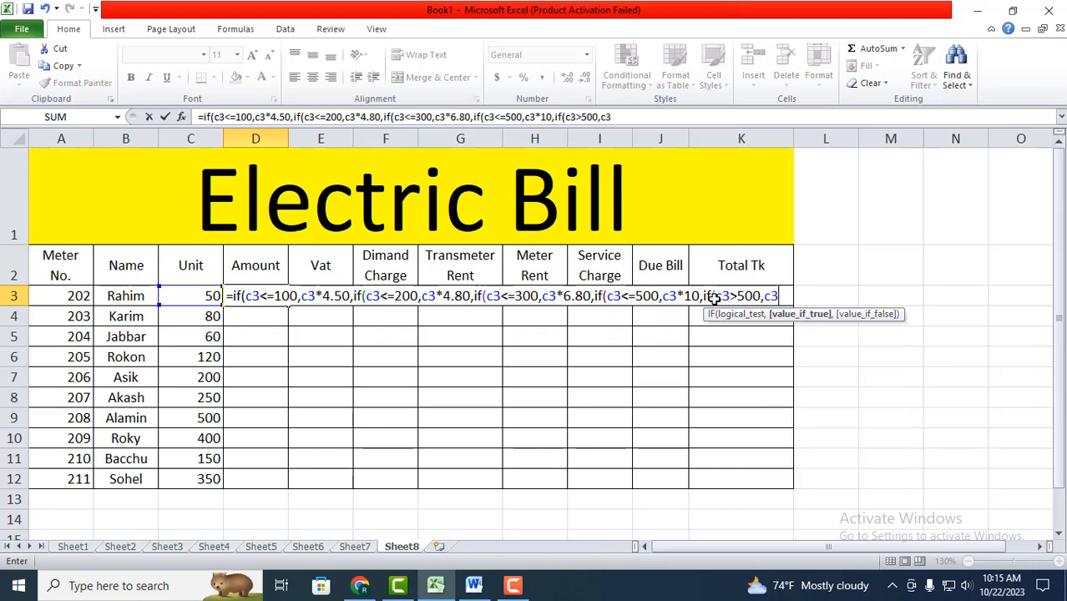
{"action": "type", "text": "*12.50"}
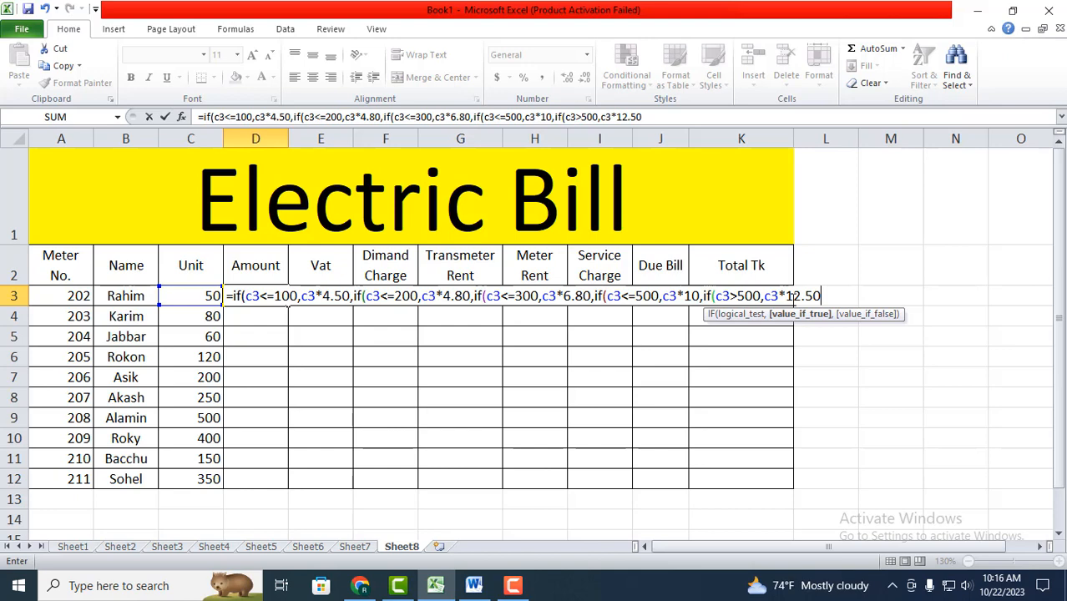
{"action": "type", "text": "))"}
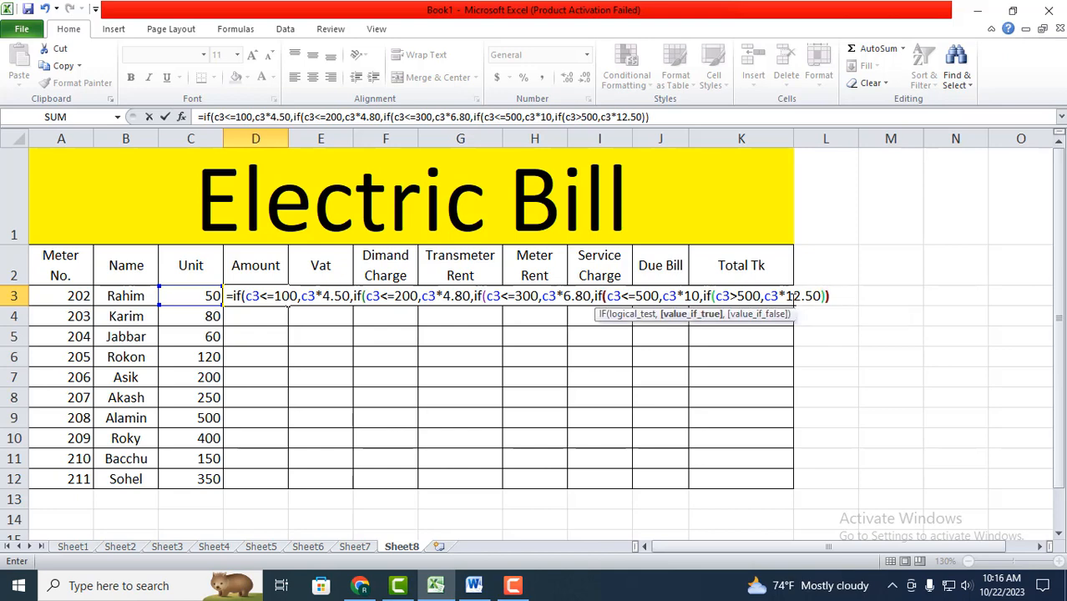
{"action": "type", "text": ")))"}
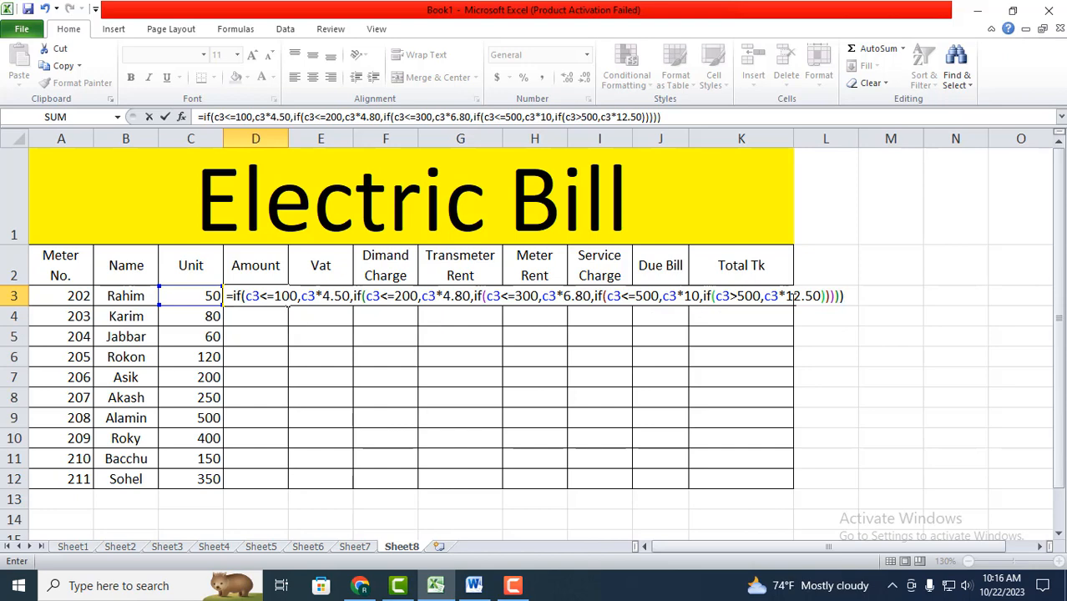
{"action": "key", "text": "Return"}
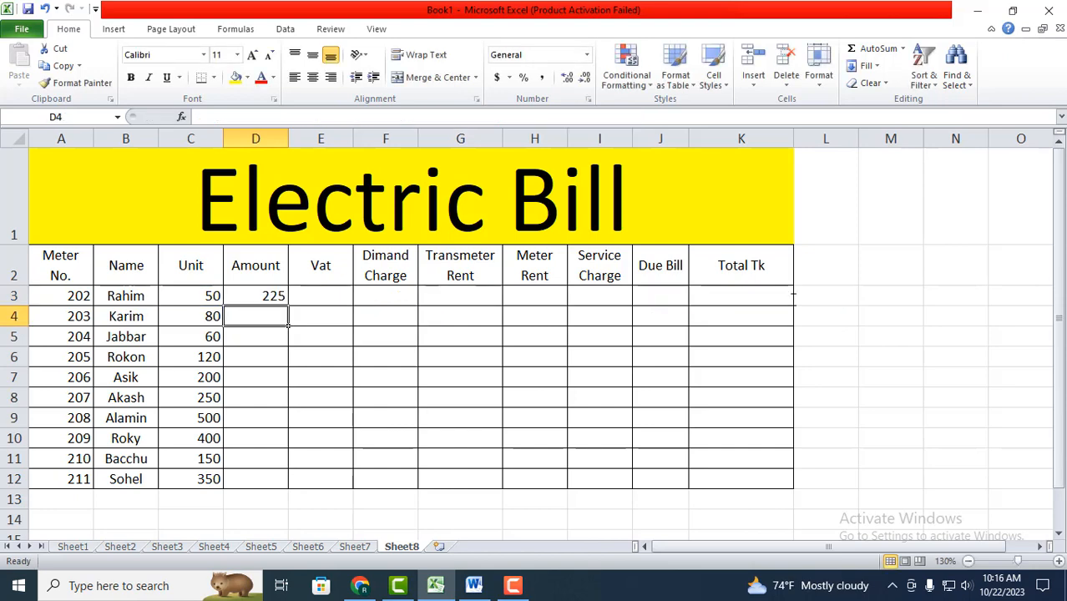
{"action": "left_click", "coordinate": [238, 296]}
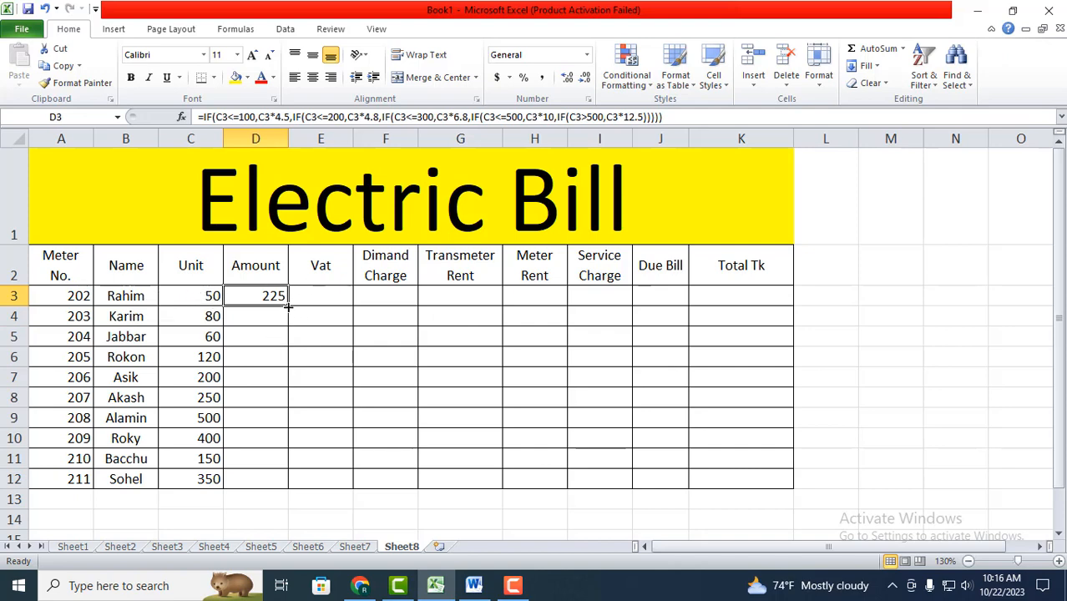
{"action": "left_click_drag", "start_coordinate": [288, 305], "coordinate": [279, 487]}
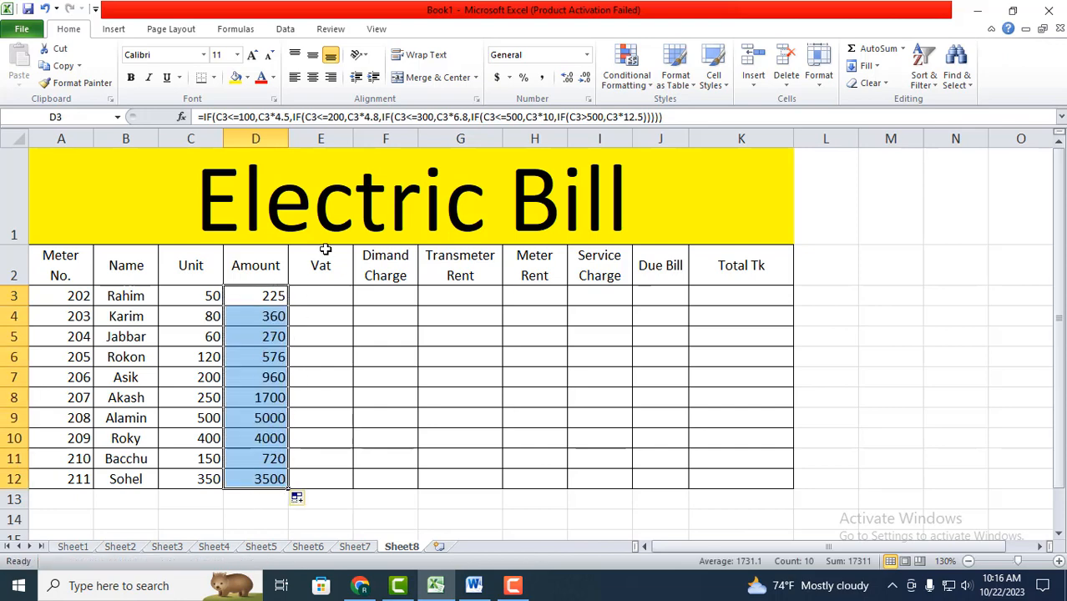
- Check the VAT rate in Word, calculate Vat in E3 as =D3*10%, and fill the formula down to E12
{"action": "left_click", "coordinate": [313, 305]}
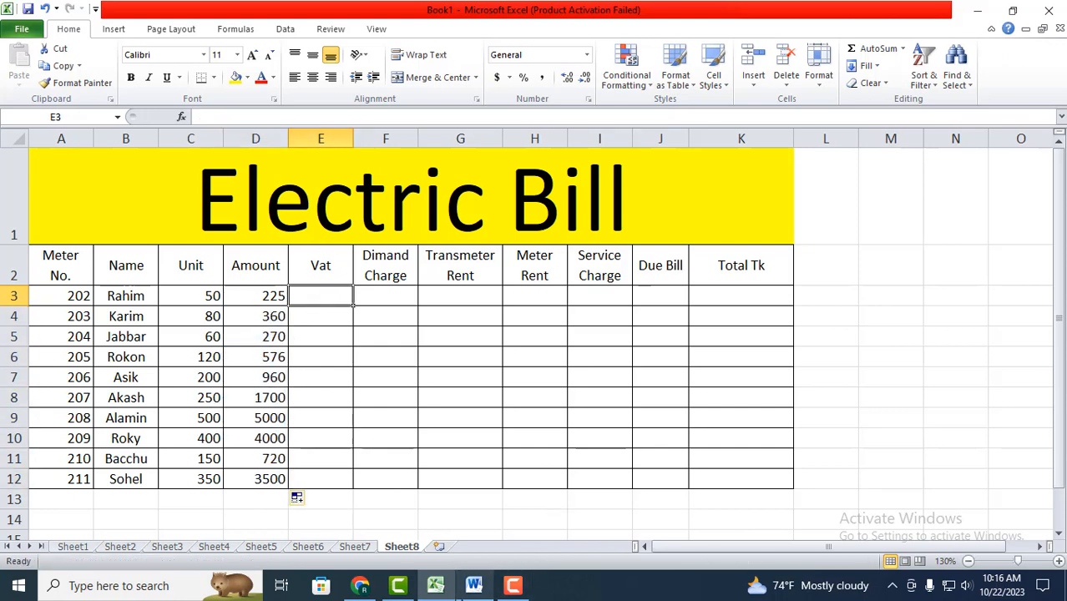
{"action": "mouse_move", "coordinate": [474, 585]}
{"action": "left_click", "coordinate": [469, 542]}
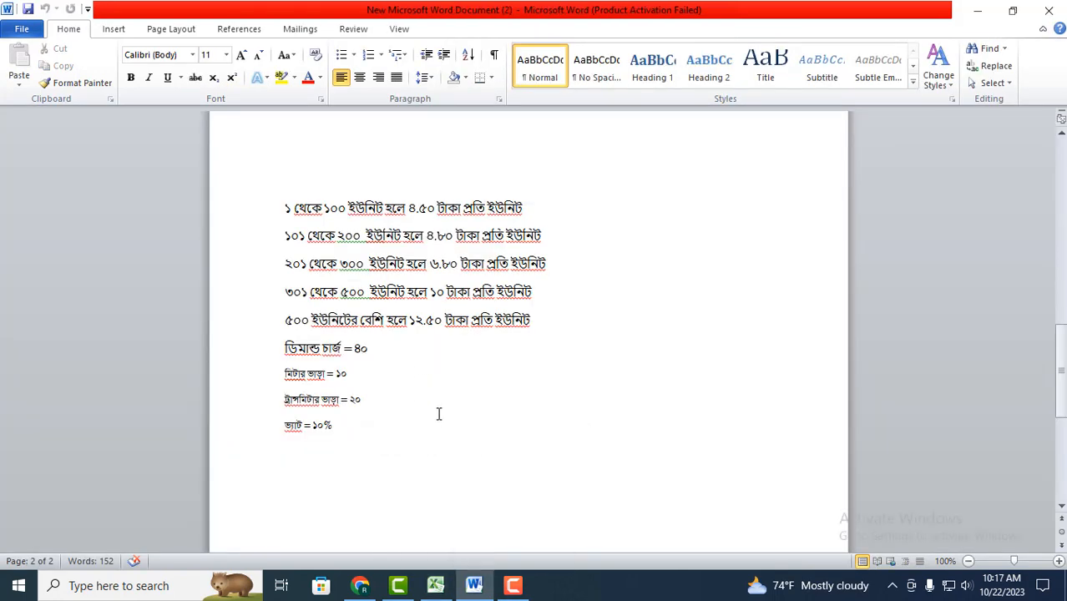
{"action": "left_click", "coordinate": [435, 586]}
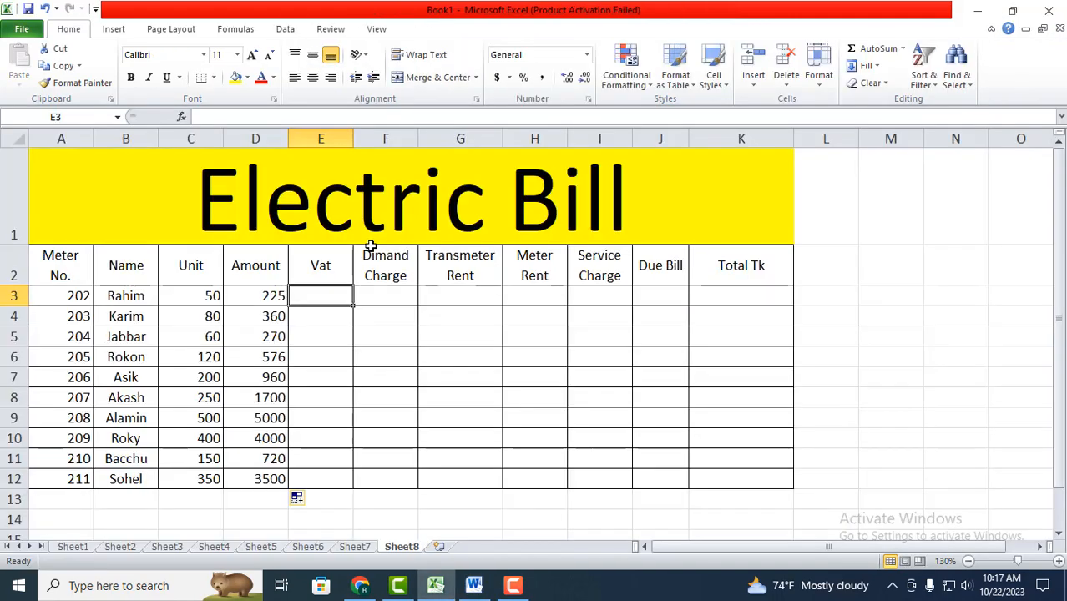
{"action": "type", "text": "="}
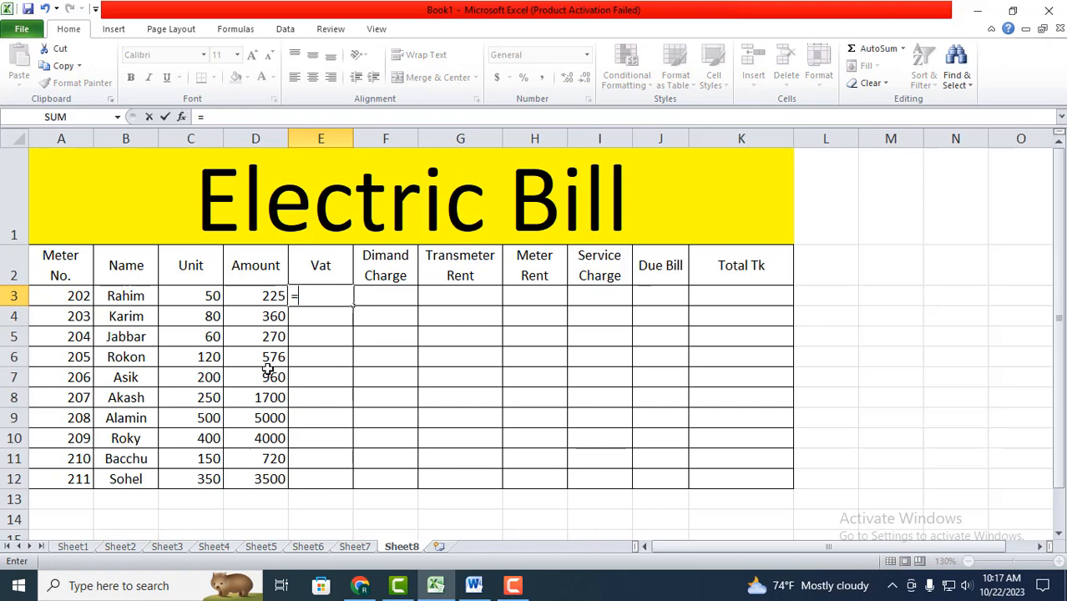
{"action": "left_click", "coordinate": [265, 295]}
{"action": "type", "text": "*10"}
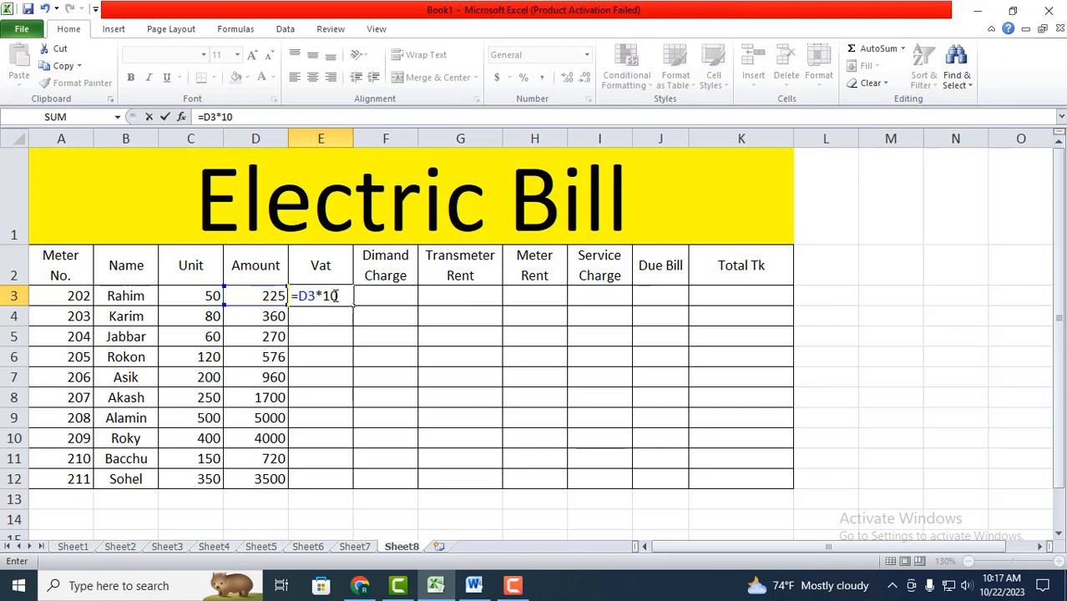
{"action": "type", "text": "%"}
{"action": "key", "text": "Return"}
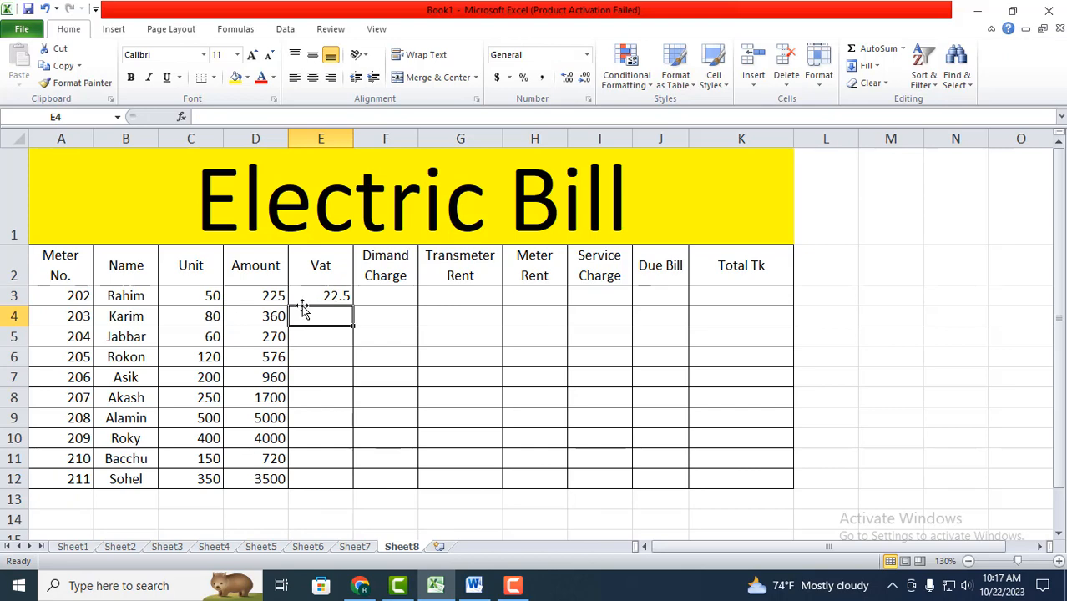
{"action": "left_click", "coordinate": [313, 297]}
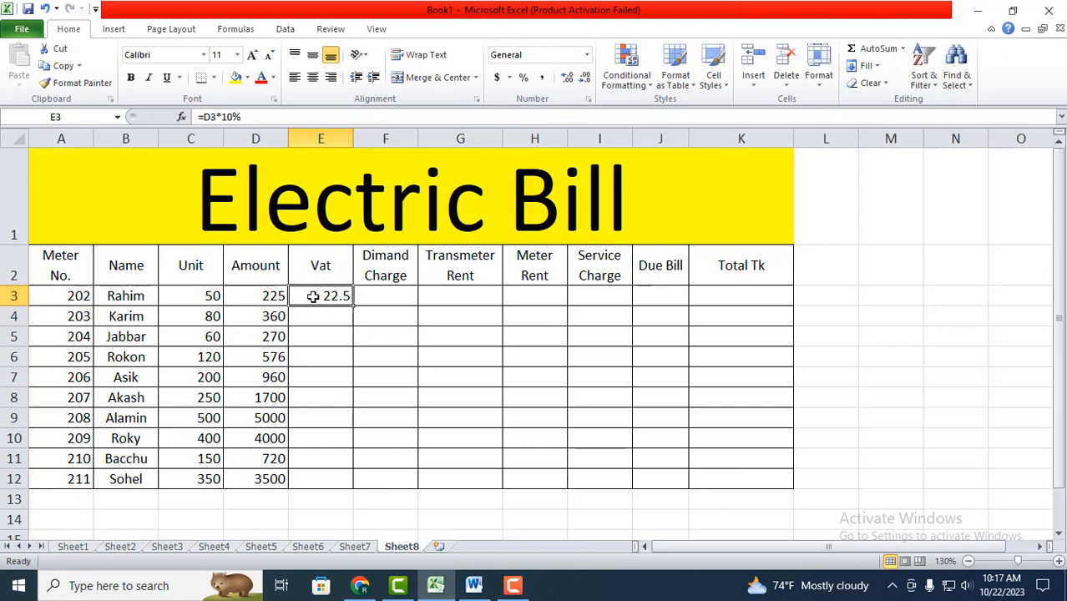
{"action": "left_click_drag", "start_coordinate": [353, 304], "coordinate": [365, 490]}
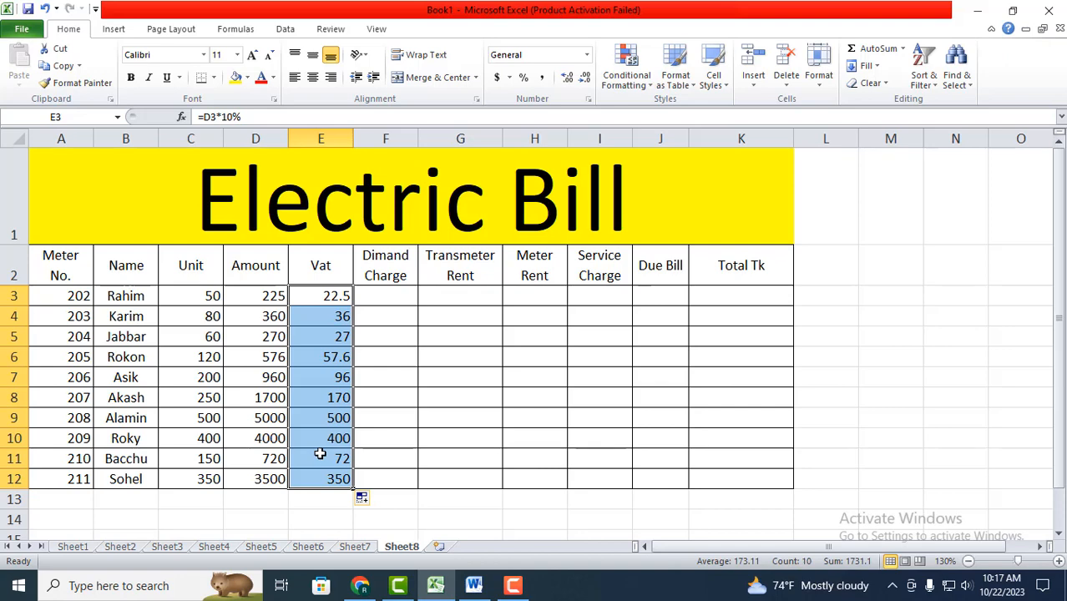
- Check the demand charge in Word, enter 40 in F3, and copy it down the Dimand Charge column to F12
{"action": "left_click", "coordinate": [401, 291]}
{"action": "left_click", "coordinate": [472, 587]}
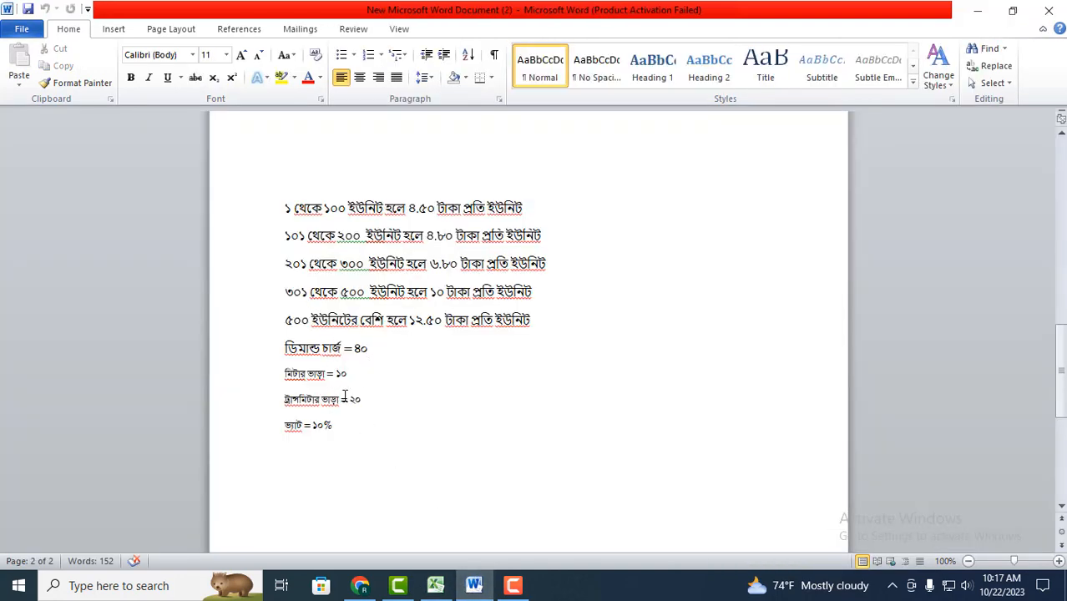
{"action": "left_click", "coordinate": [435, 588]}
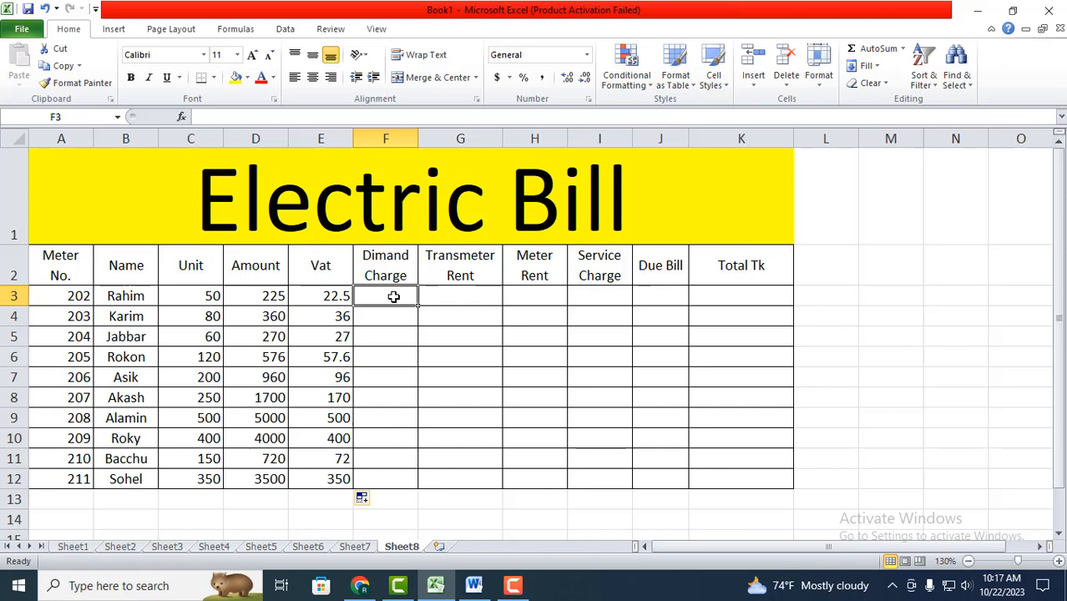
{"action": "type", "text": "40"}
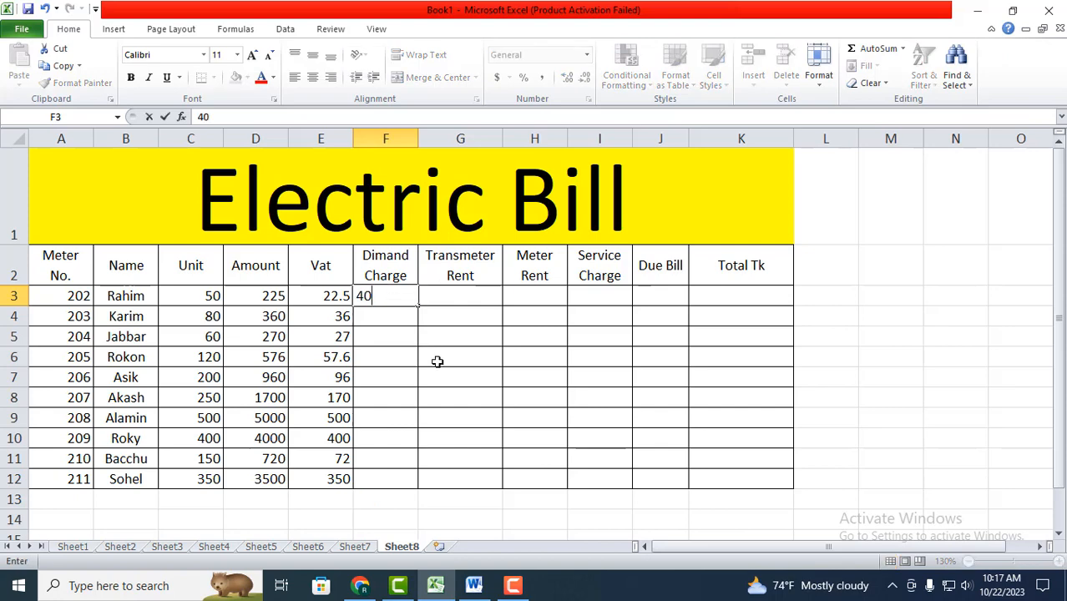
{"action": "left_click", "coordinate": [394, 338]}
{"action": "left_click", "coordinate": [405, 298]}
{"action": "left_click_drag", "start_coordinate": [419, 308], "coordinate": [418, 491]}
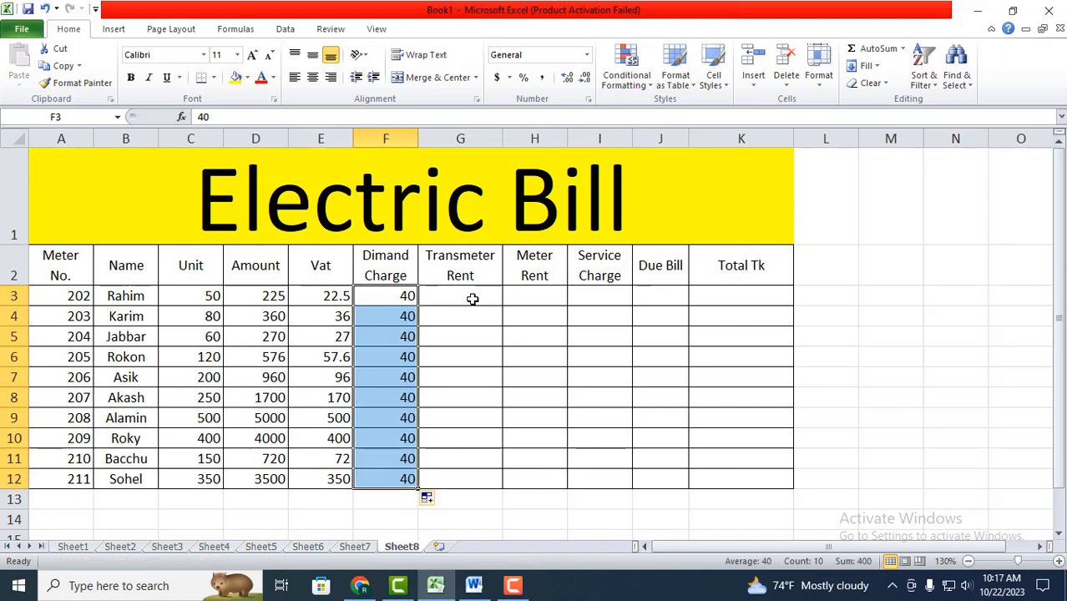
- Enter a Transmeter Rent of 20 in G3 and copy it down to G12
{"action": "left_click", "coordinate": [472, 296]}
{"action": "type", "text": "20"}
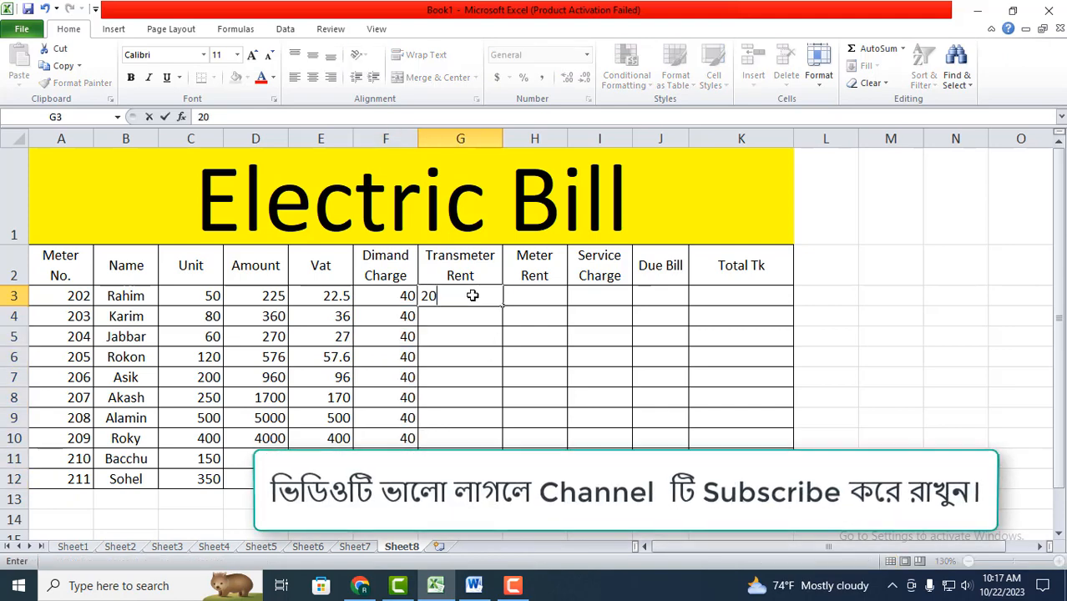
{"action": "key", "text": "Return"}
{"action": "left_click", "coordinate": [467, 290]}
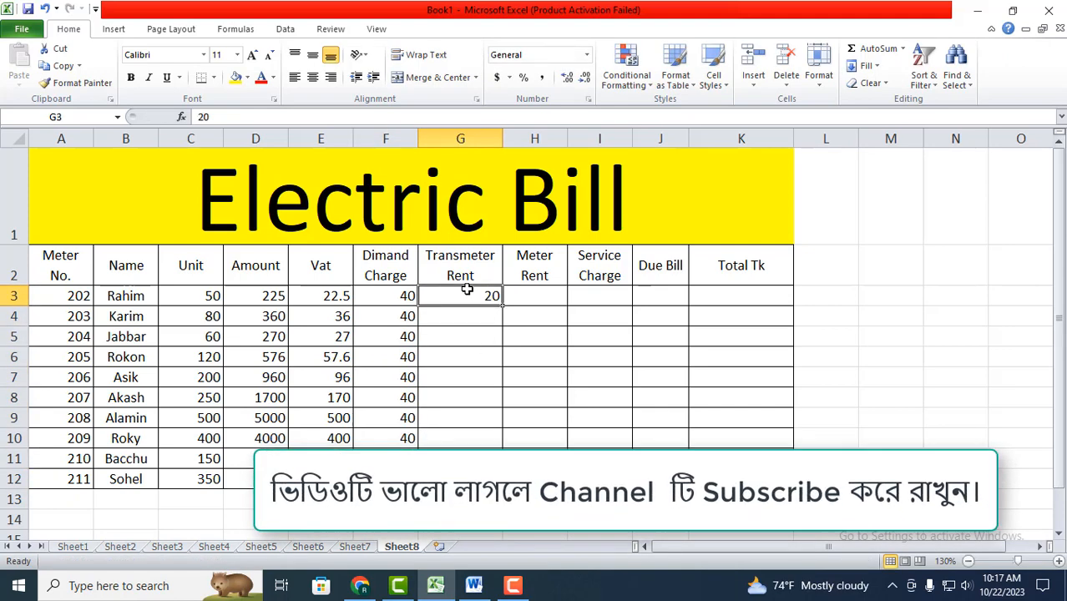
{"action": "left_click_drag", "start_coordinate": [503, 306], "coordinate": [501, 439]}
- Enter a Meter Rent of 10 in H3 and copy it down to H12
{"action": "left_click", "coordinate": [522, 293]}
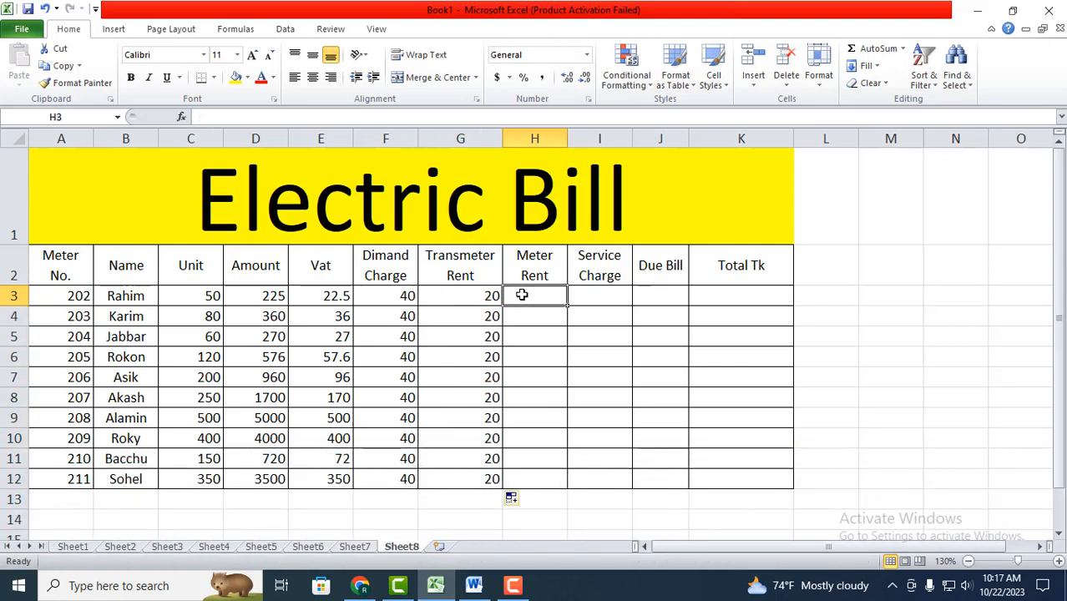
{"action": "type", "text": "10"}
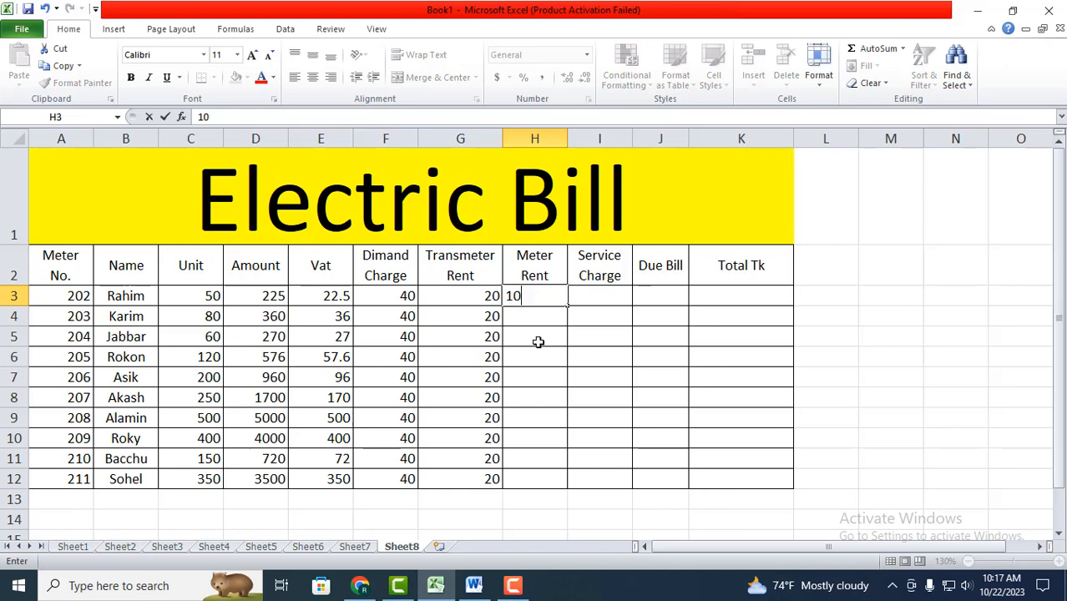
{"action": "key", "text": "Return"}
{"action": "left_click", "coordinate": [542, 298]}
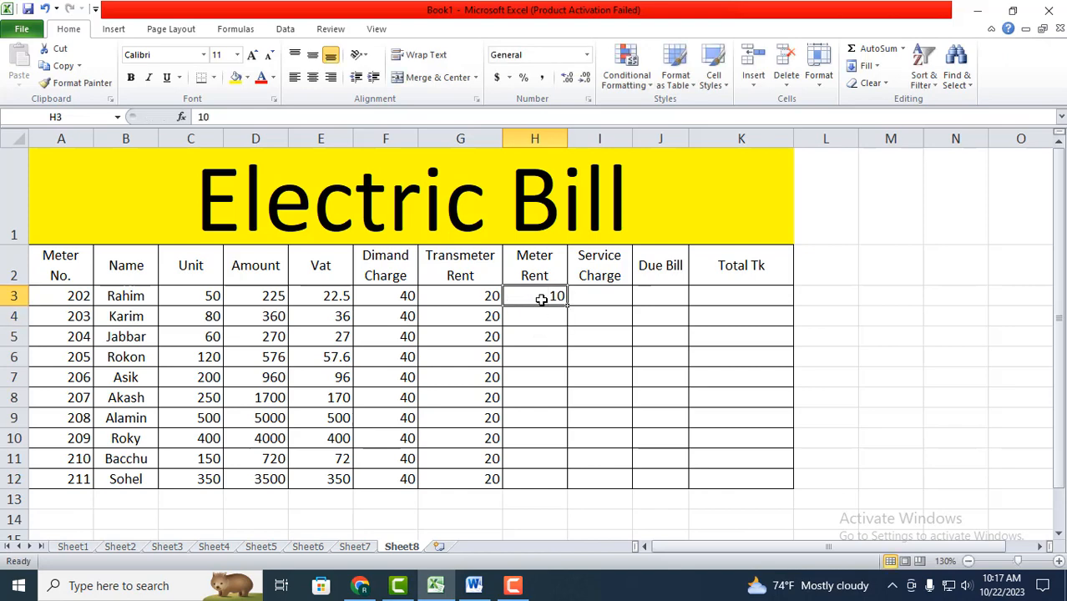
{"action": "left_click_drag", "start_coordinate": [567, 306], "coordinate": [566, 480]}
- Enter a Service Charge of 15 in I3 and copy it down to I12
{"action": "left_click", "coordinate": [601, 291]}
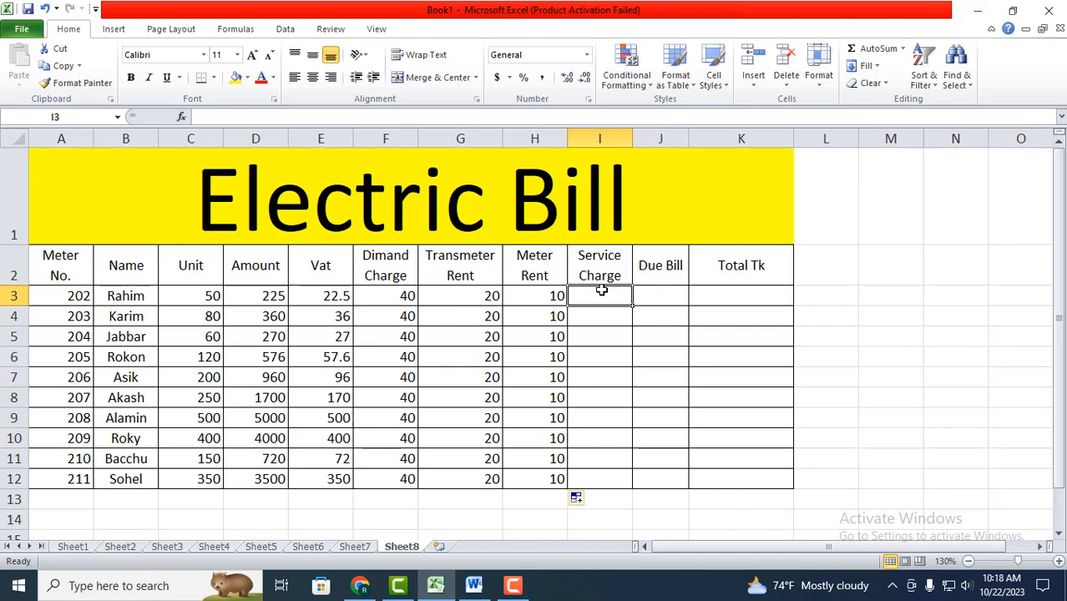
{"action": "type", "text": "15"}
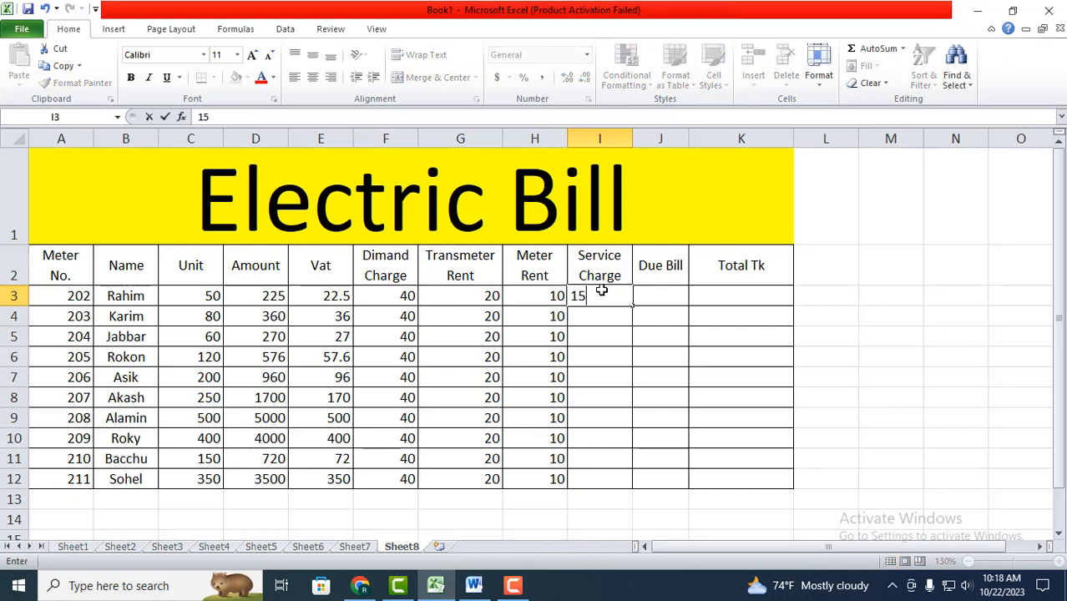
{"action": "left_click", "coordinate": [606, 297]}
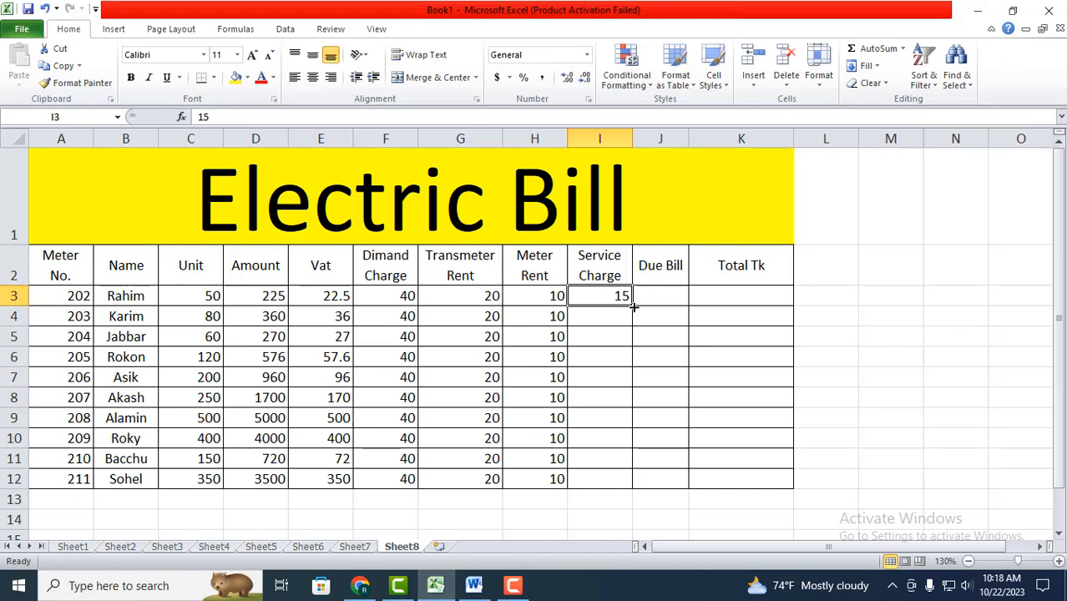
{"action": "left_click_drag", "start_coordinate": [633, 306], "coordinate": [629, 488]}
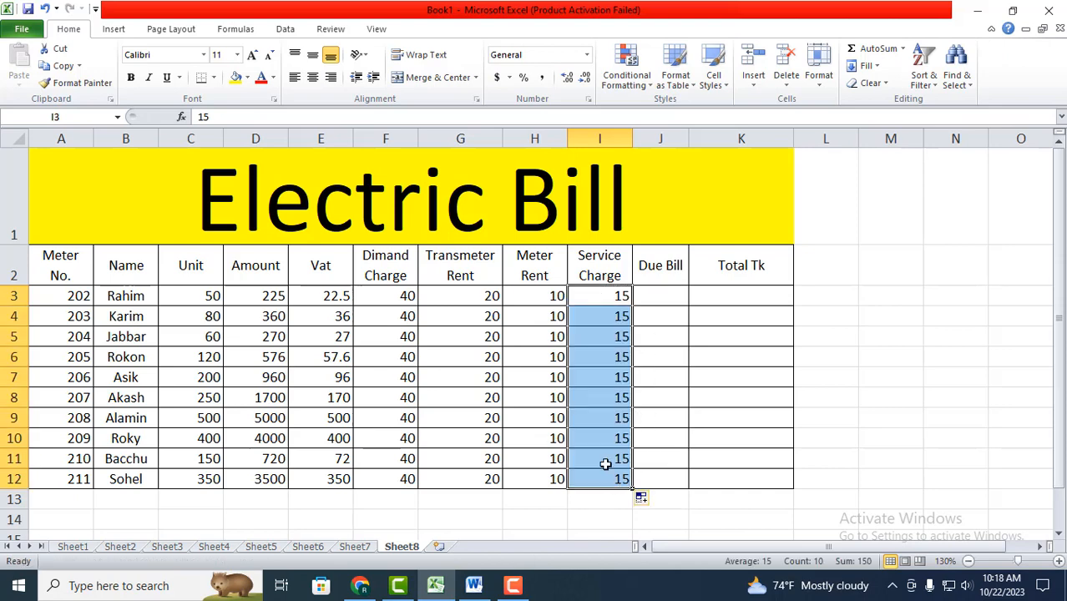
- Enter Due Bill amounts of 120 in J3, 300 in J6 and 1500 in J12
{"action": "left_click", "coordinate": [666, 287]}
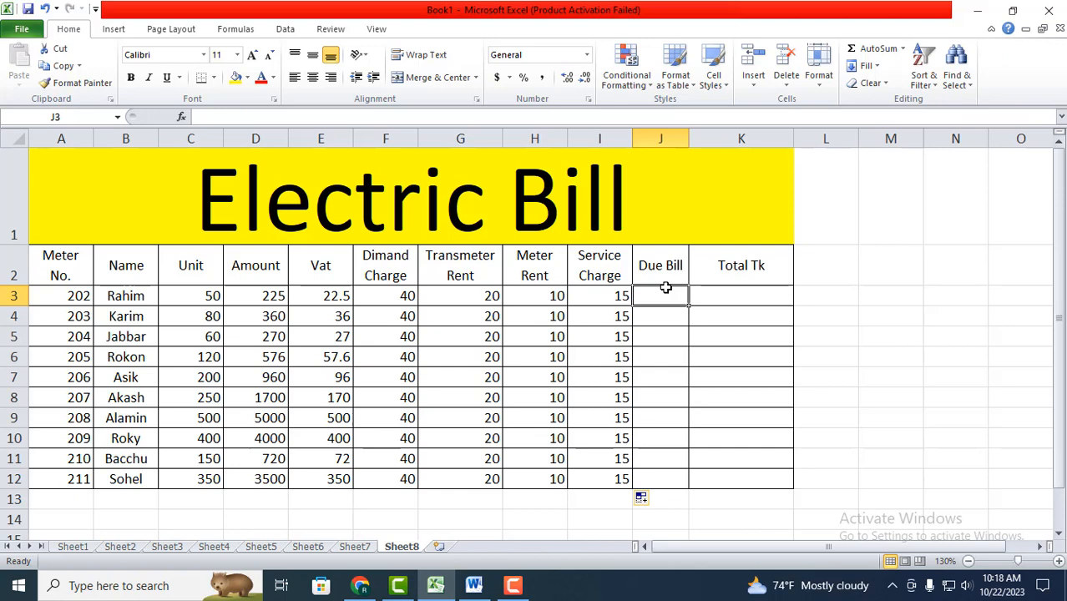
{"action": "type", "text": "120"}
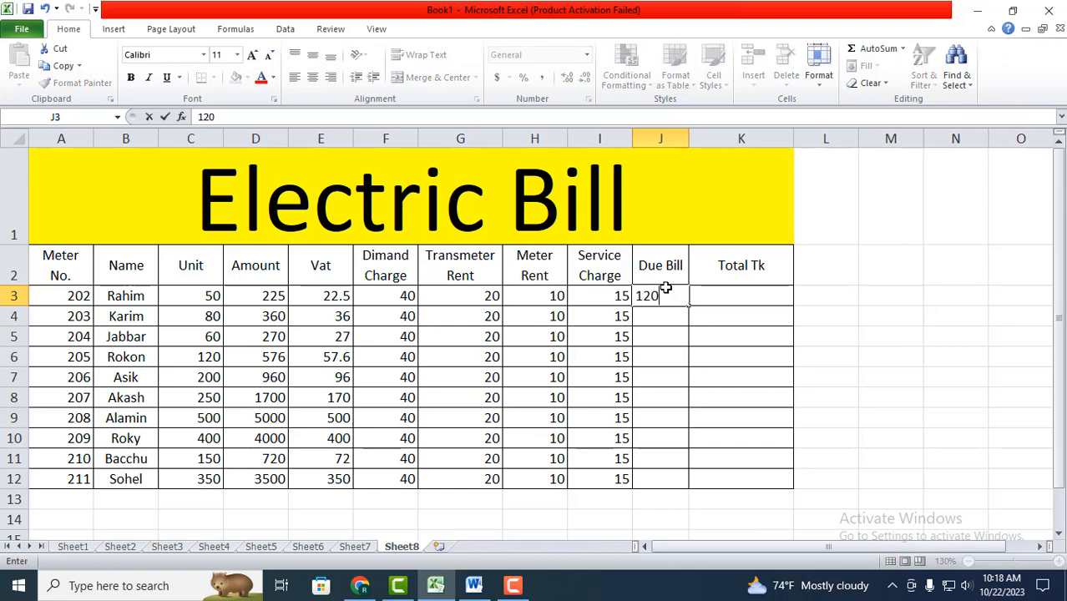
{"action": "key", "text": "Return"}
{"action": "key", "text": "Return"}
{"action": "key", "text": "Return"}
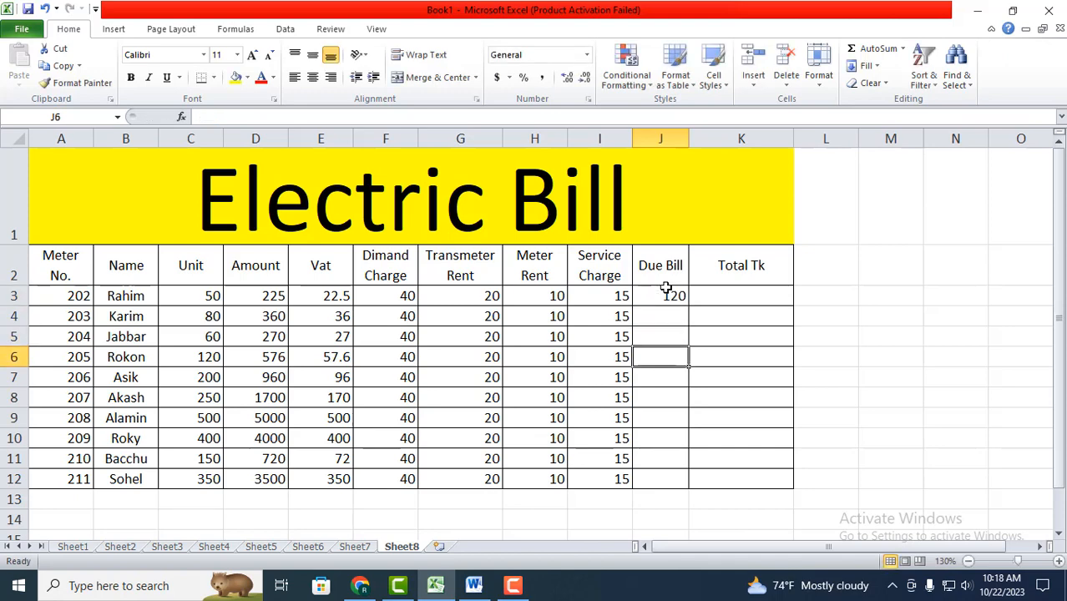
{"action": "type", "text": "300"}
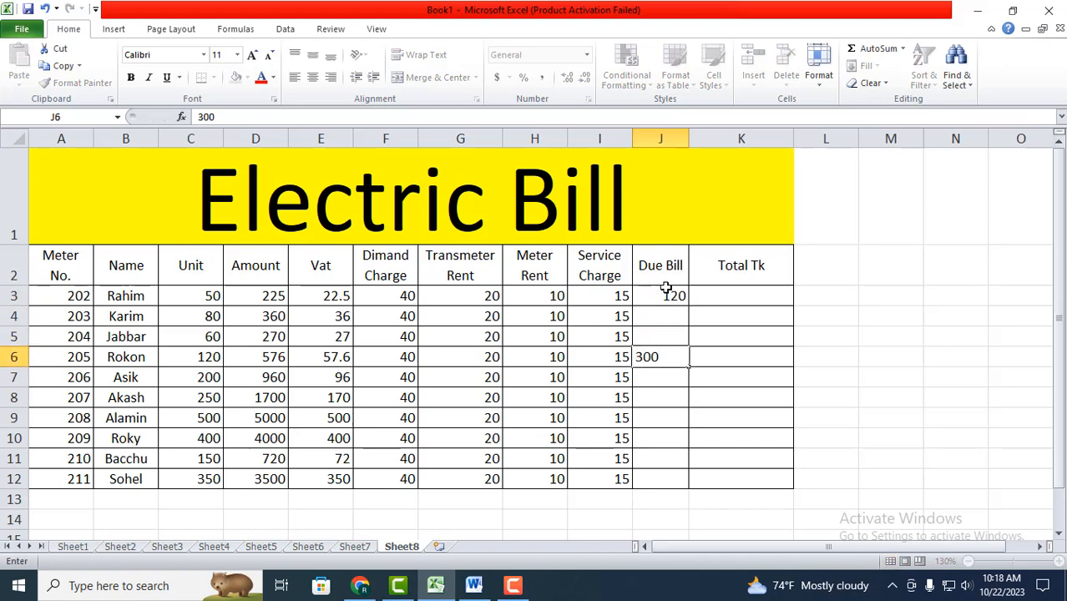
{"action": "key", "text": "Return"}
{"action": "key", "text": "Return"}
{"action": "key", "text": "Return"}
{"action": "key", "text": "Return"}
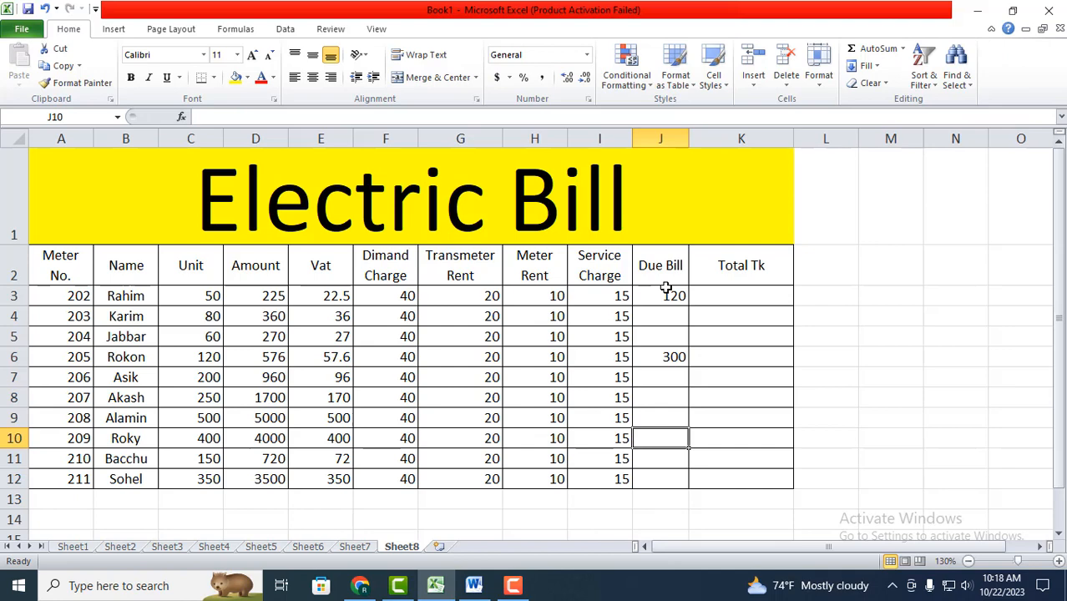
{"action": "key", "text": "Return"}
{"action": "key", "text": "Return"}
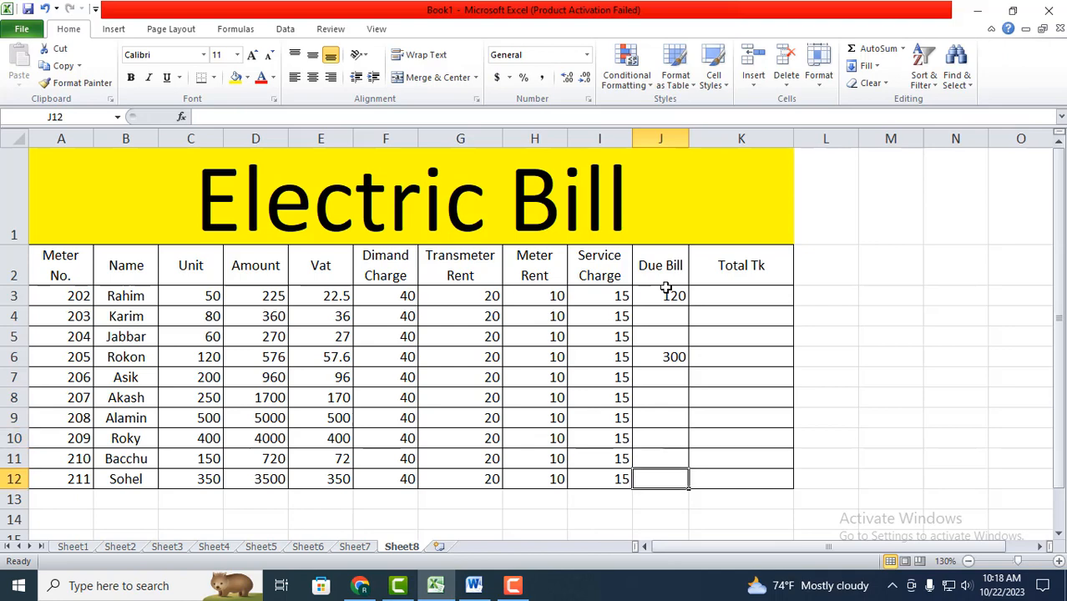
{"action": "type", "text": "1500"}
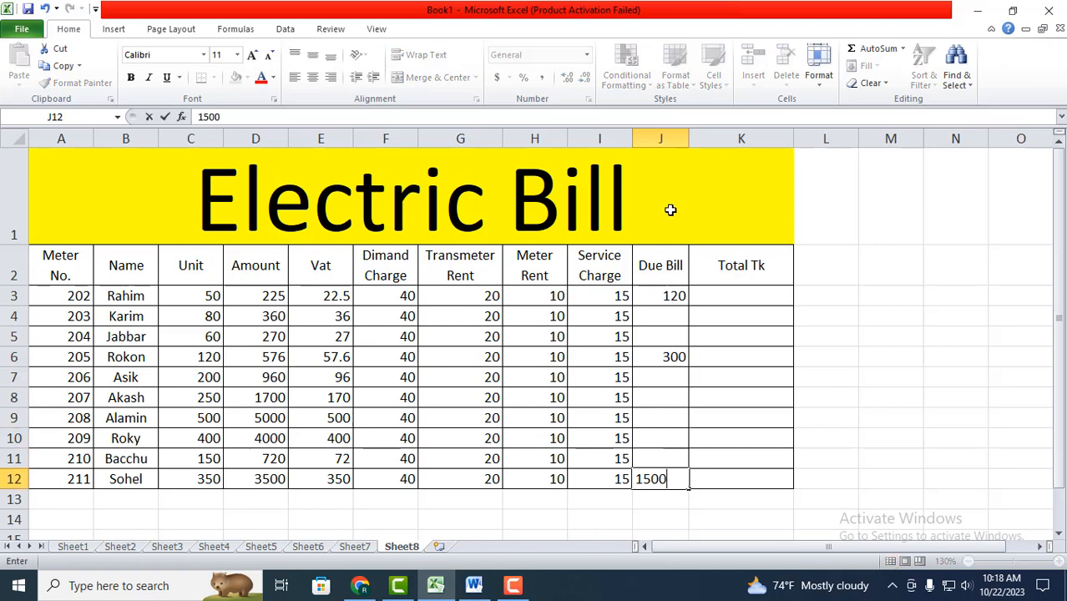
{"action": "left_click", "coordinate": [708, 366]}
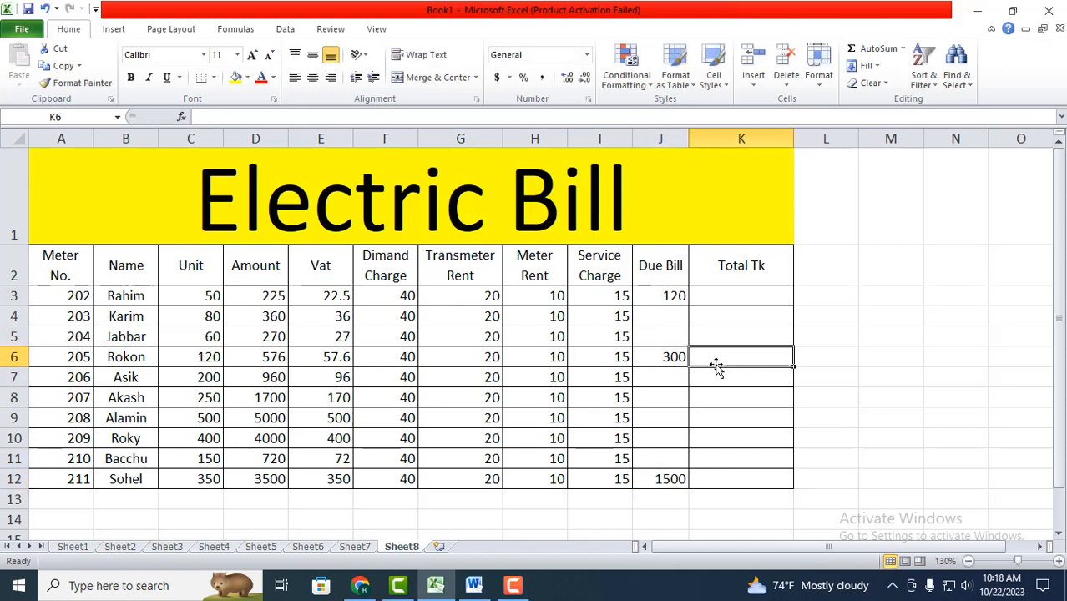
- Calculate the first customer's Total Tk in K3 with the formula =D3+E3+F3+G3+H3+I3+J3
{"action": "left_click", "coordinate": [730, 288]}
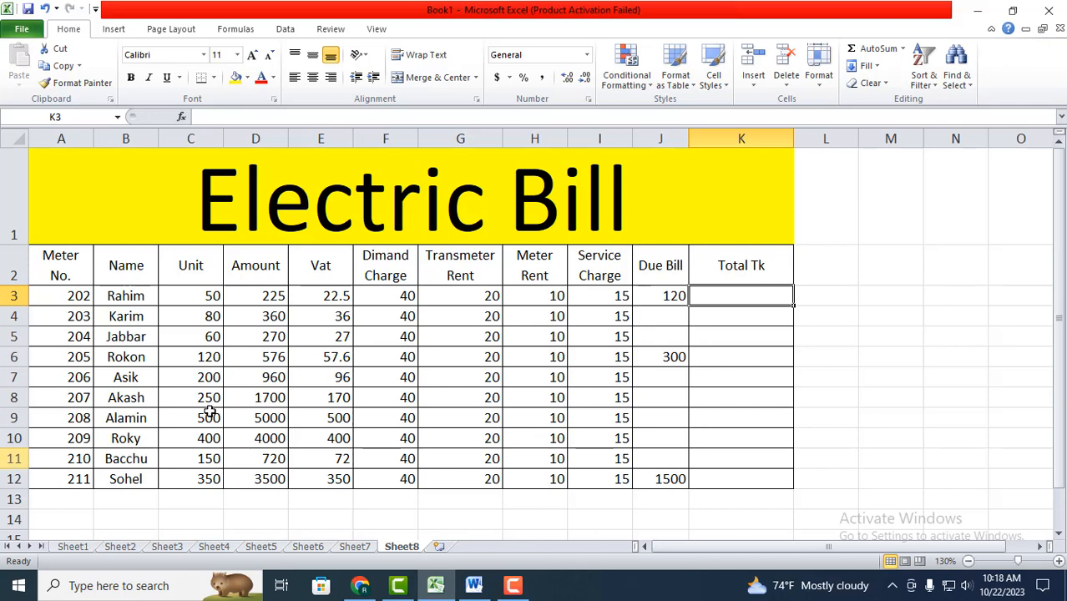
{"action": "type", "text": "="}
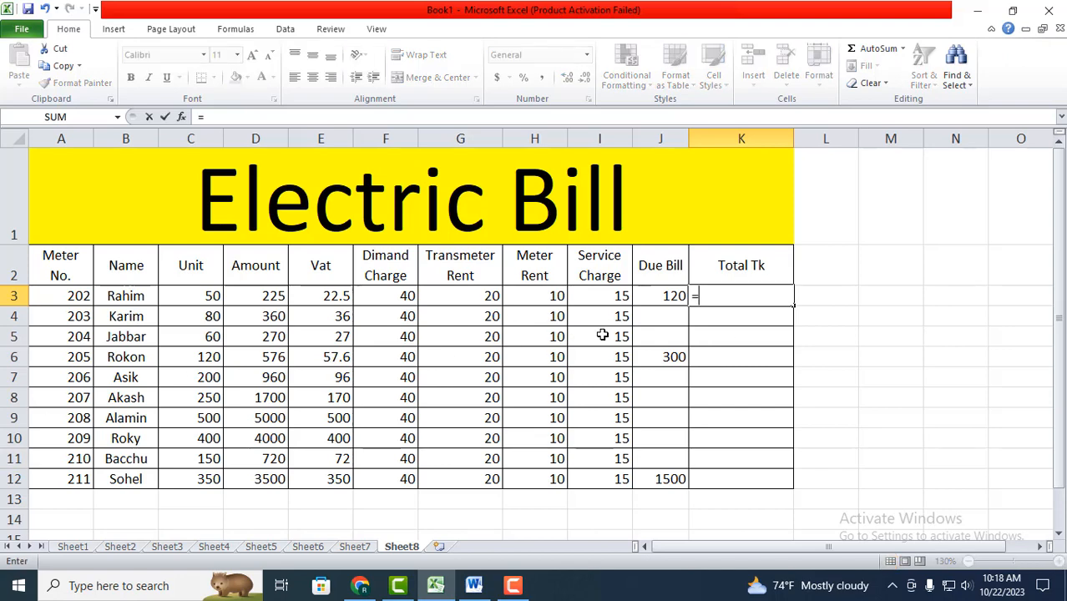
{"action": "left_click", "coordinate": [250, 292]}
{"action": "type", "text": "+"}
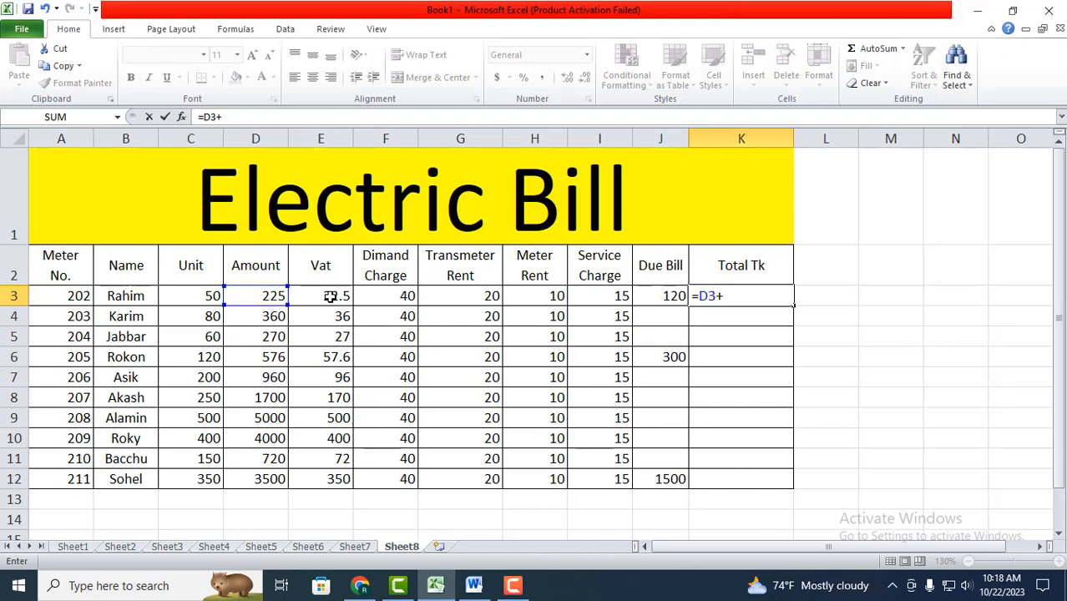
{"action": "left_click", "coordinate": [333, 297]}
{"action": "type", "text": "+"}
{"action": "left_click", "coordinate": [391, 299]}
{"action": "type", "text": "+"}
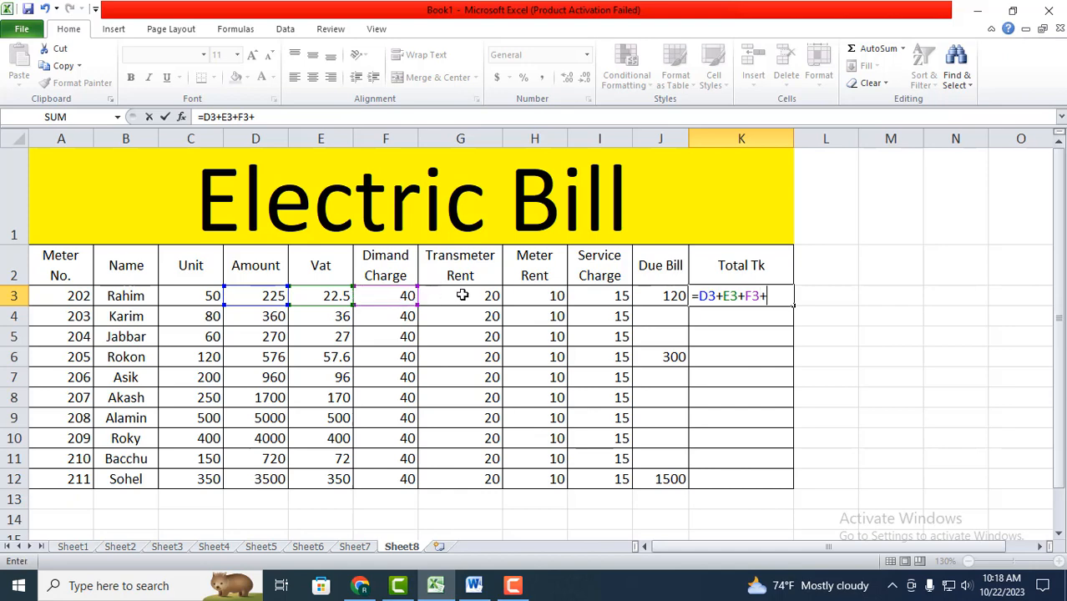
{"action": "left_click", "coordinate": [462, 295]}
{"action": "type", "text": "+"}
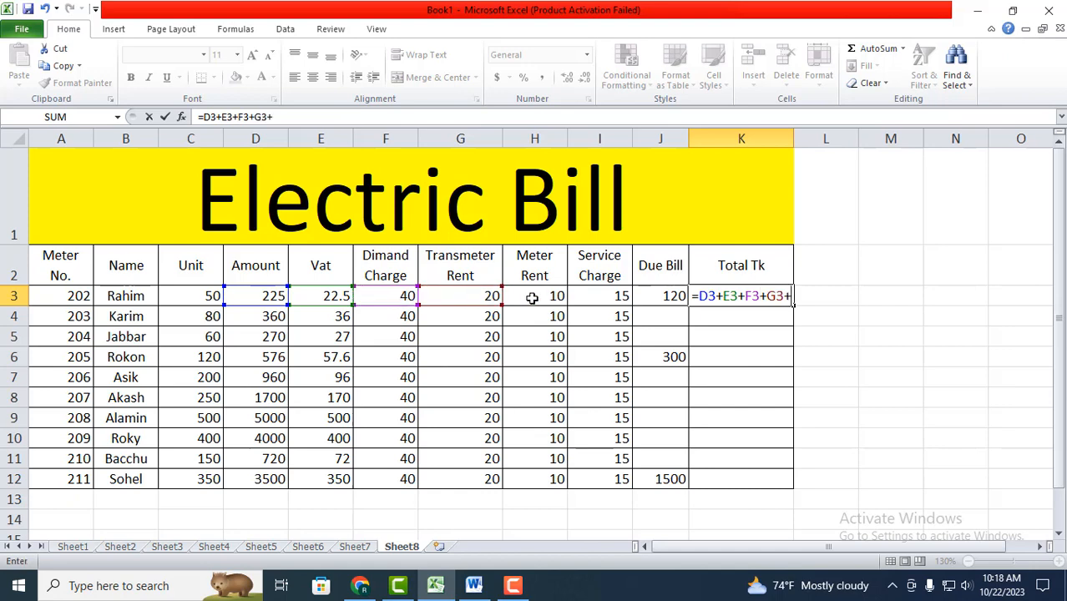
{"action": "left_click", "coordinate": [541, 298]}
{"action": "type", "text": "+"}
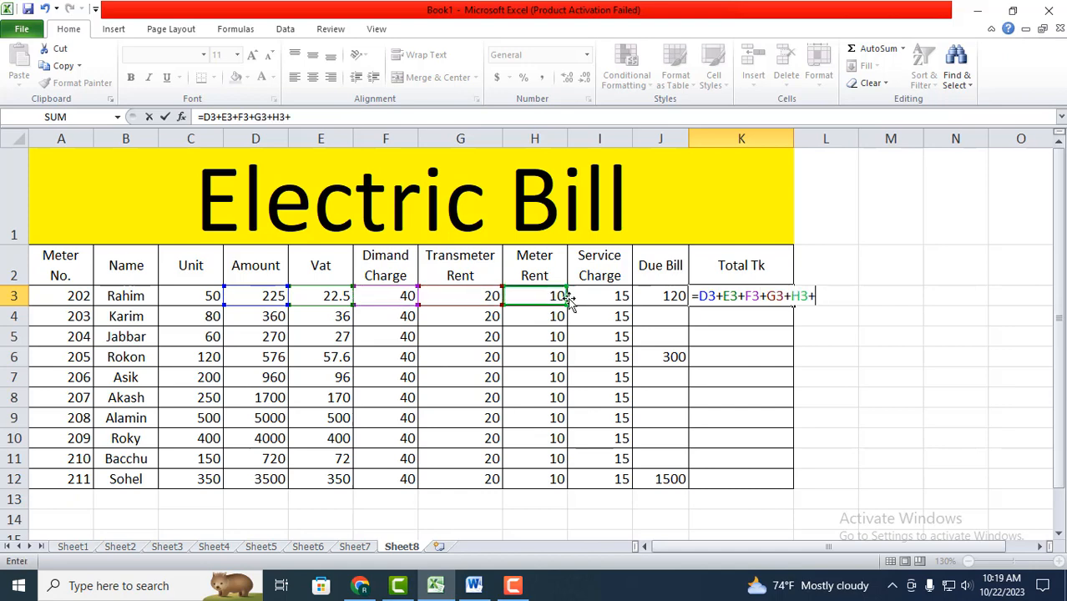
{"action": "left_click", "coordinate": [593, 298]}
{"action": "type", "text": "+"}
{"action": "left_click", "coordinate": [657, 296]}
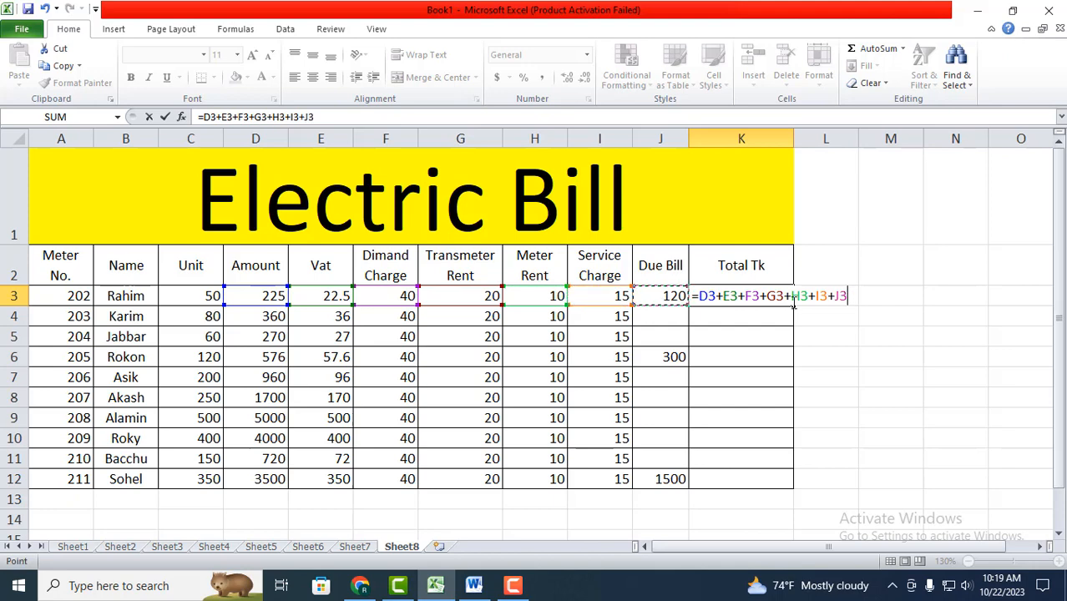
{"action": "key", "text": "Return"}
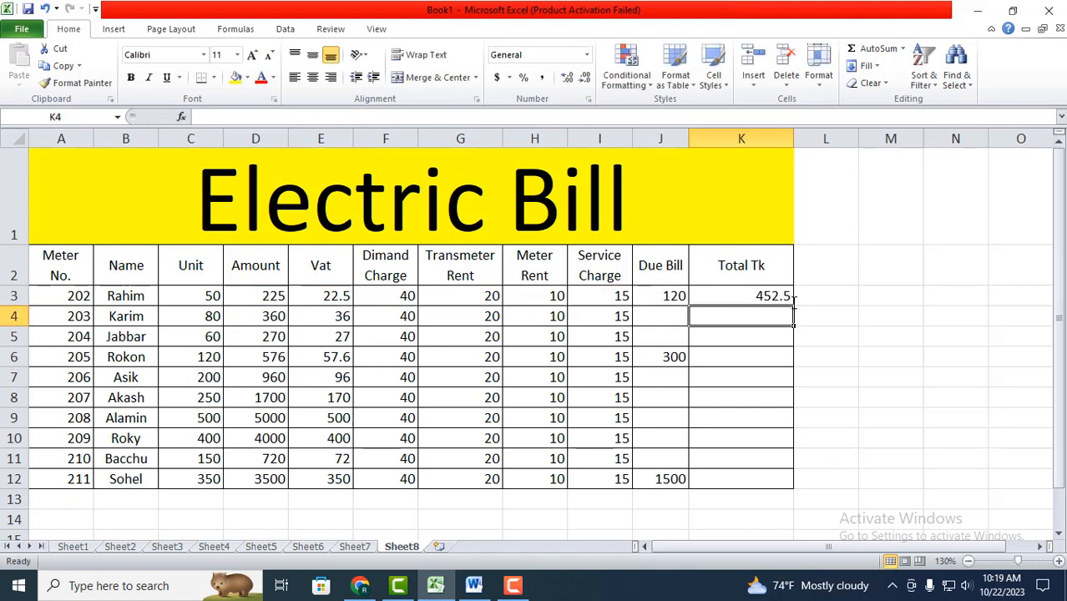
- Copy the Total Tk formula from K3 down the column to K12
{"action": "left_click", "coordinate": [746, 288]}
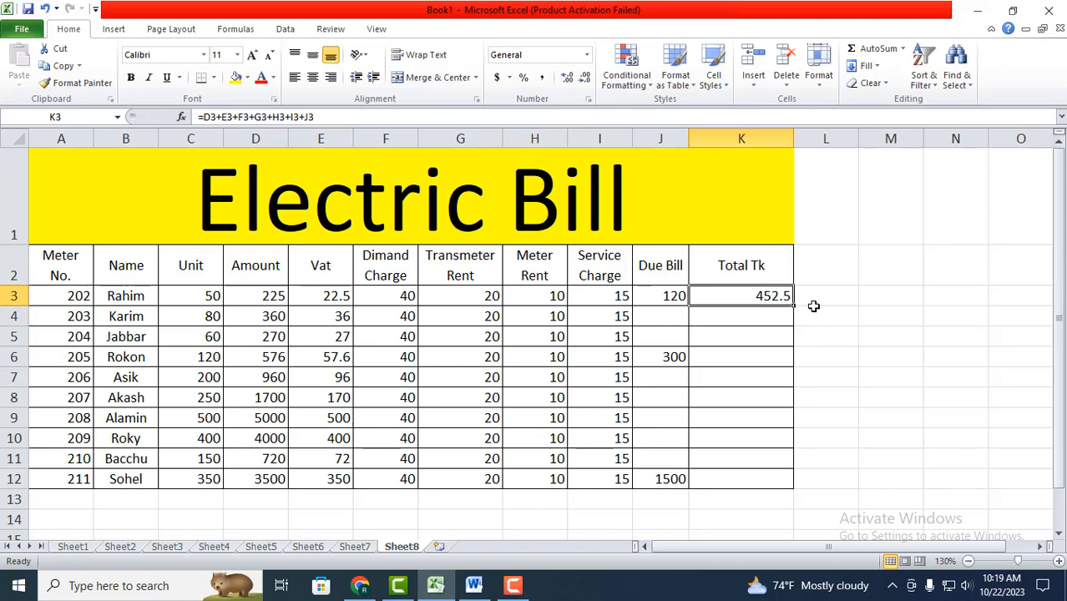
{"action": "left_click_drag", "start_coordinate": [793, 306], "coordinate": [791, 489]}
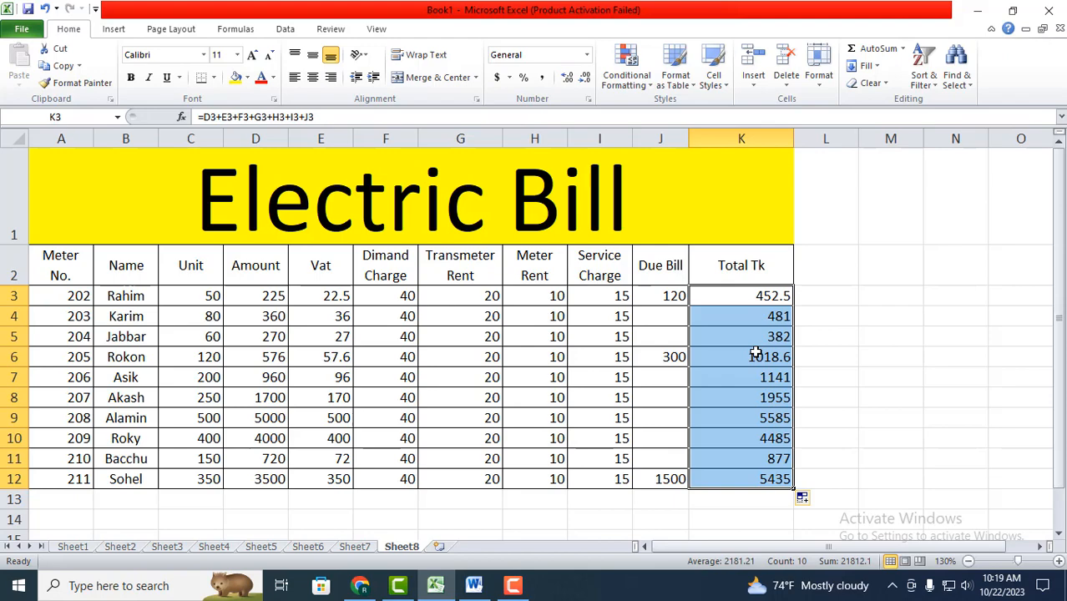
{"action": "scroll", "coordinate": [603, 370], "scroll_direction": "down", "scroll_amount": 2}
{"action": "scroll", "coordinate": [593, 375], "scroll_direction": "up", "scroll_amount": 2}
- Merge and center the empty cells D19:G19 below the bill table
{"action": "scroll", "coordinate": [665, 403], "scroll_direction": "down", "scroll_amount": 2}
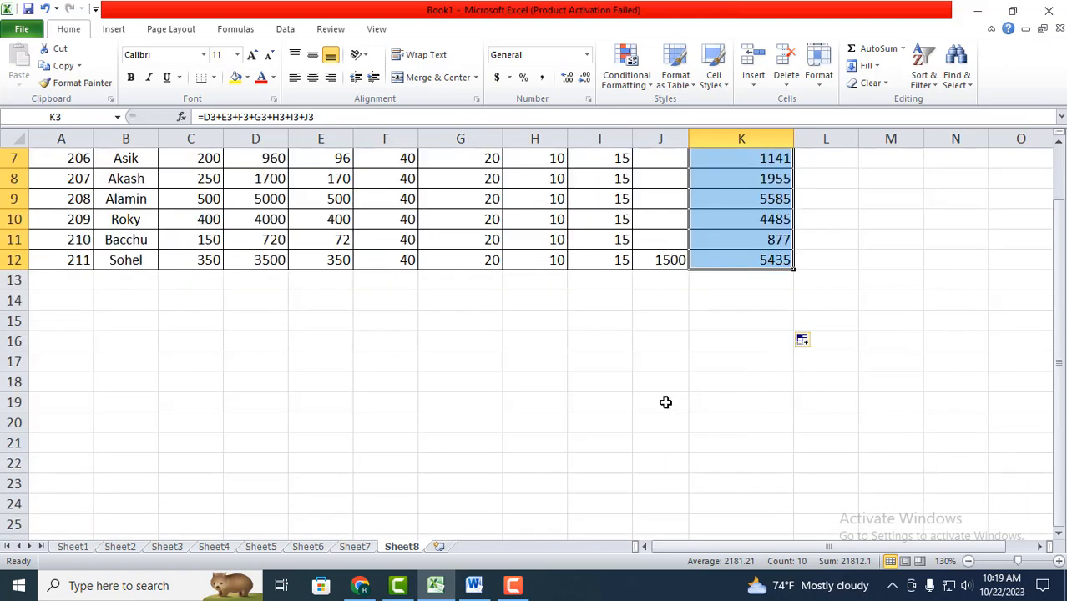
{"action": "scroll", "coordinate": [666, 402], "scroll_direction": "down", "scroll_amount": 1}
{"action": "left_click_drag", "start_coordinate": [283, 342], "coordinate": [465, 338]}
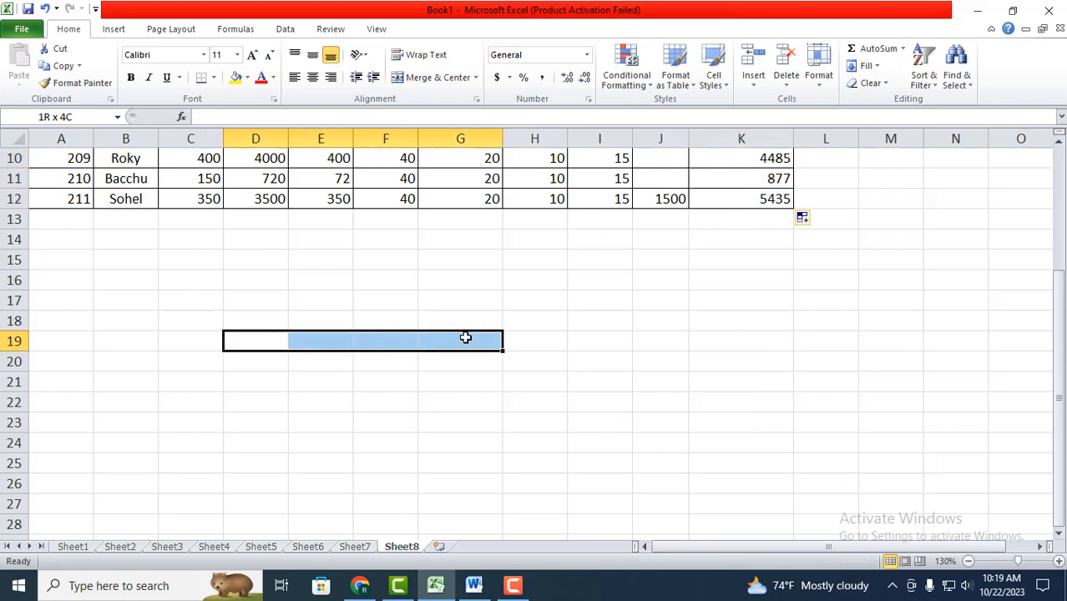
{"action": "left_click", "coordinate": [430, 78]}
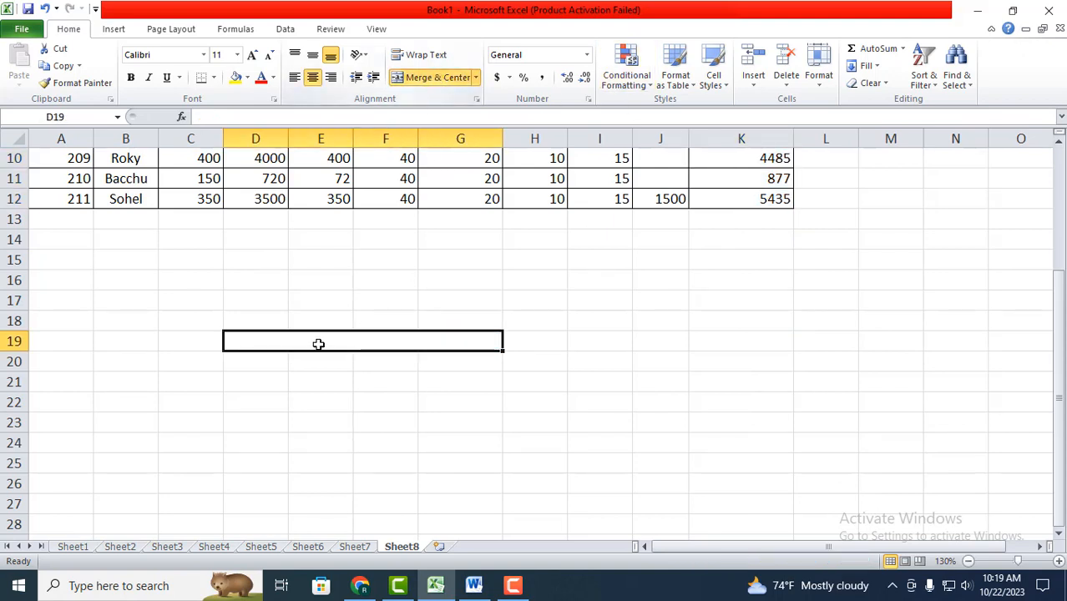
{"action": "key", "text": "ctrl+z"}
{"action": "left_click", "coordinate": [257, 399]}
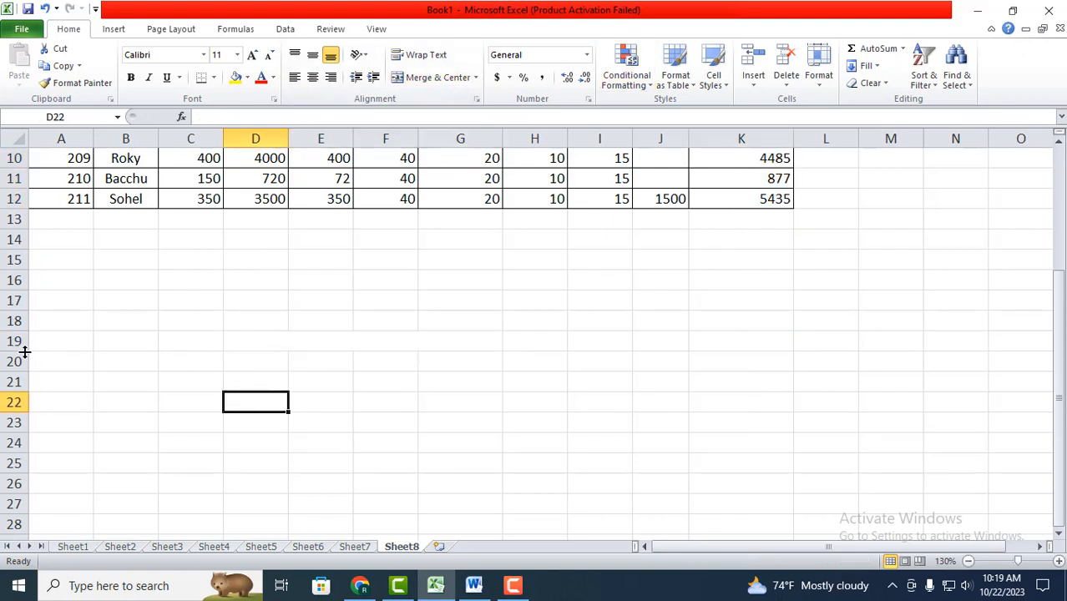
- Make row 19 taller and fill the merged D19:G19 cell with yellow
{"action": "left_click_drag", "start_coordinate": [25, 352], "coordinate": [25, 387]}
{"action": "key", "text": "ctrl+y"}
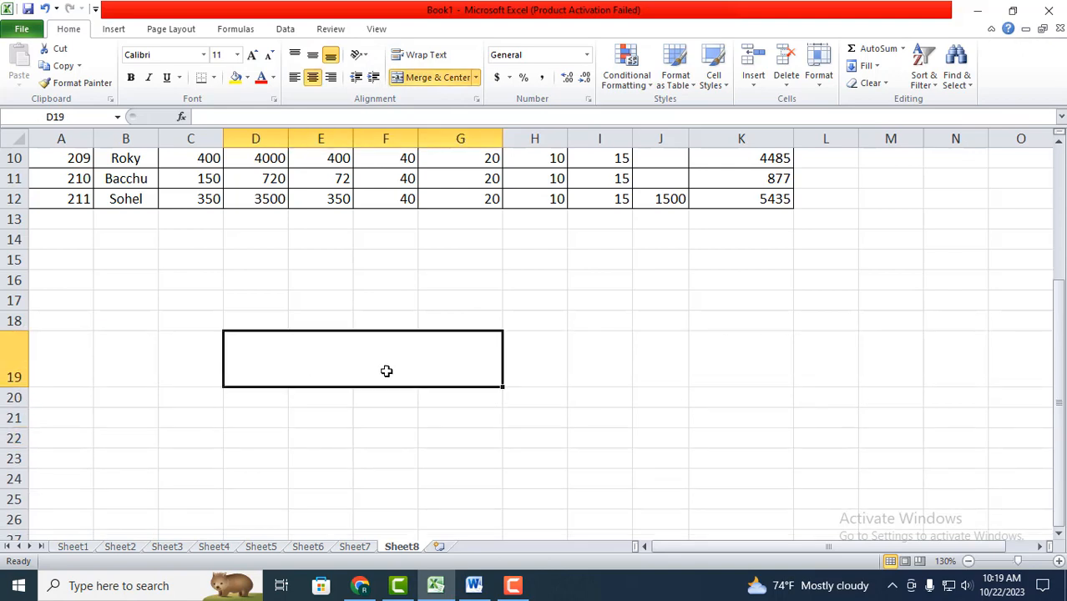
{"action": "left_click", "coordinate": [236, 81]}
{"action": "scroll", "coordinate": [321, 318], "scroll_direction": "up", "scroll_amount": 2}
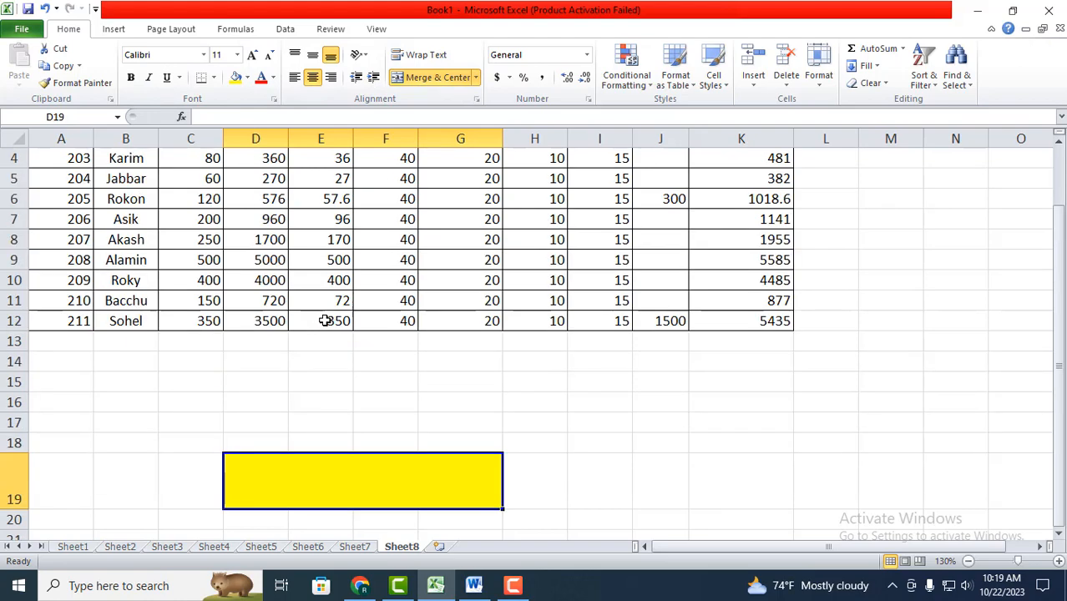
{"action": "scroll", "coordinate": [325, 321], "scroll_direction": "up", "scroll_amount": 1}
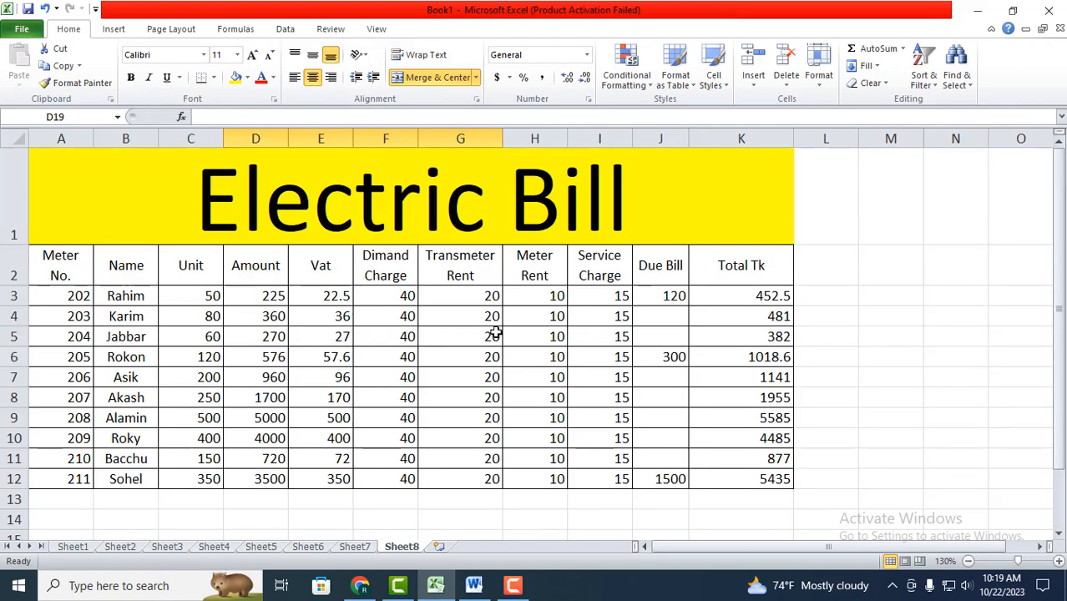